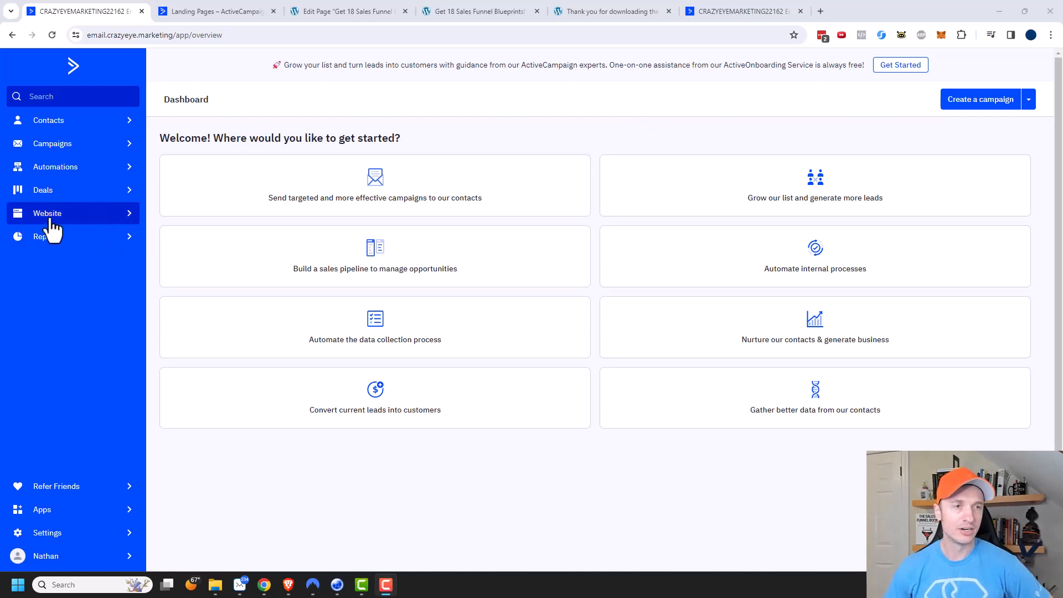
Open the website's landing pages and start adding a new page.
{"action": "left_click", "coordinate": [60, 225]}
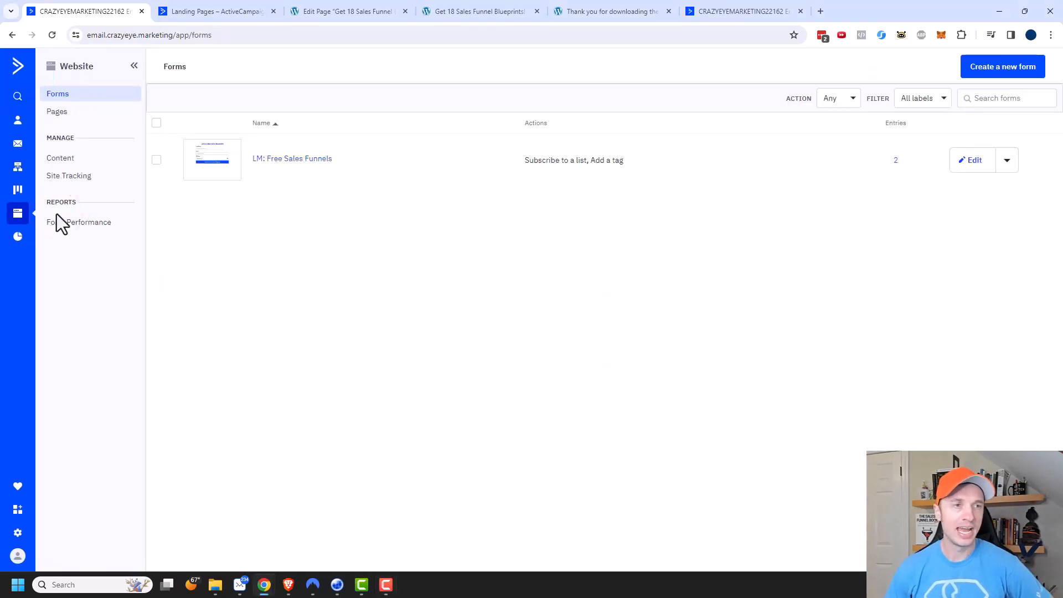
{"action": "left_click", "coordinate": [62, 116]}
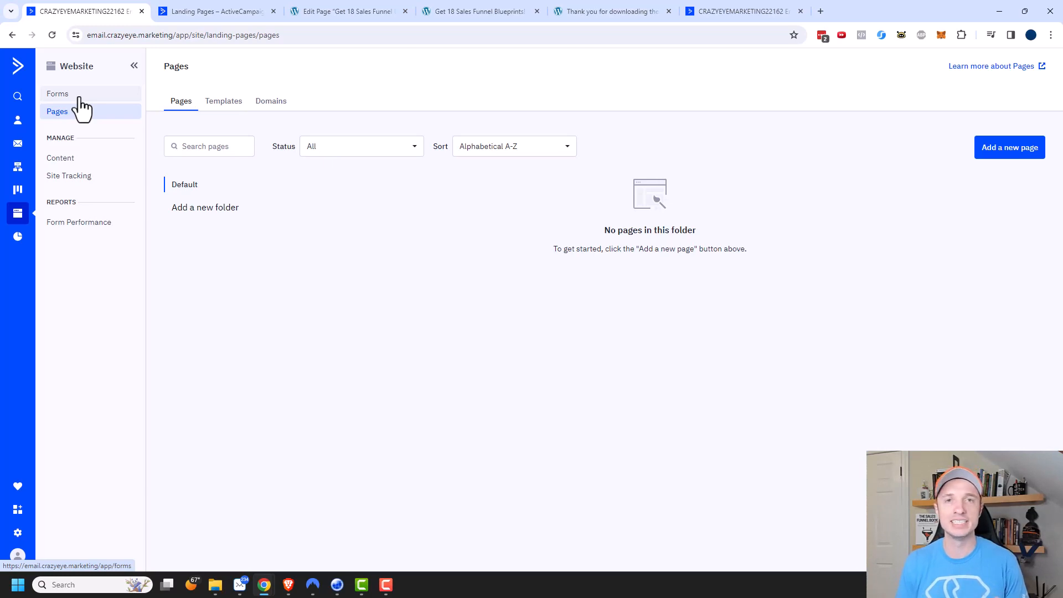
{"action": "left_click", "coordinate": [1000, 156]}
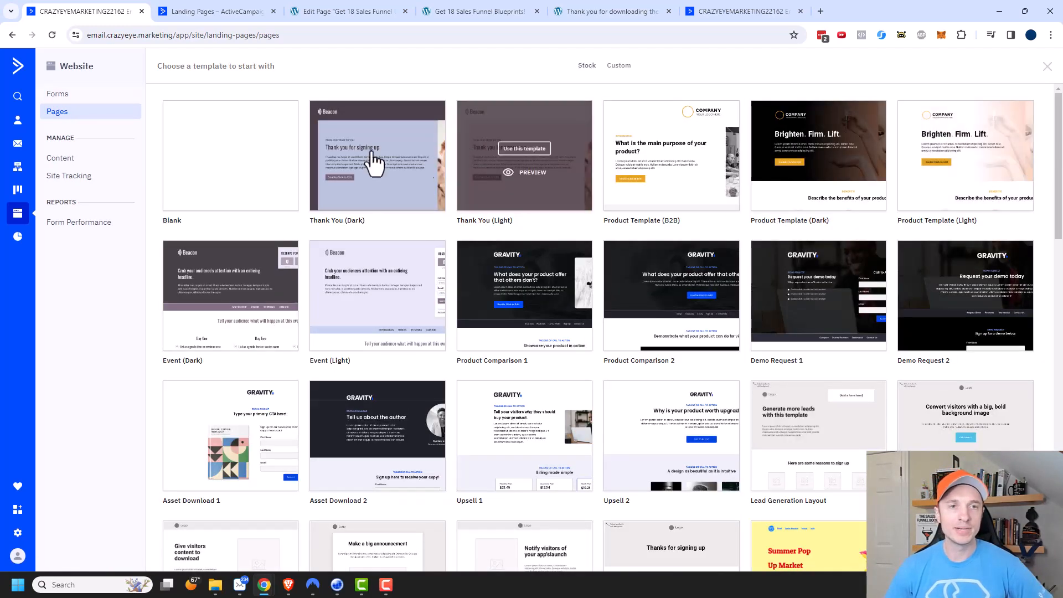
Browse the stock page templates and preview the Impact Investments template from start to end.
{"action": "scroll", "coordinate": [778, 335], "scroll_direction": "down", "scroll_amount": 5}
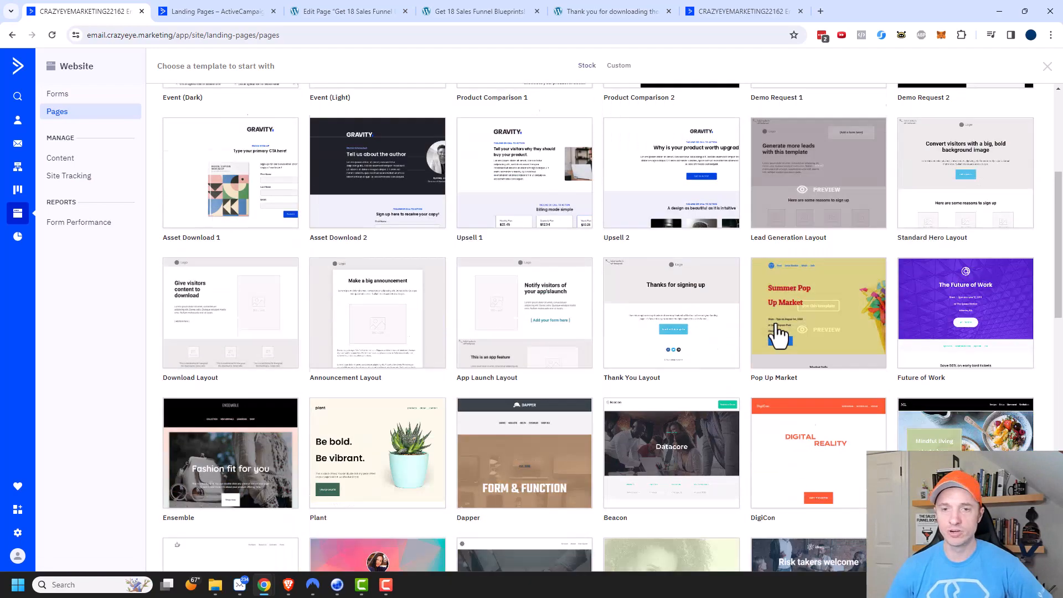
{"action": "scroll", "coordinate": [778, 336], "scroll_direction": "down", "scroll_amount": 5}
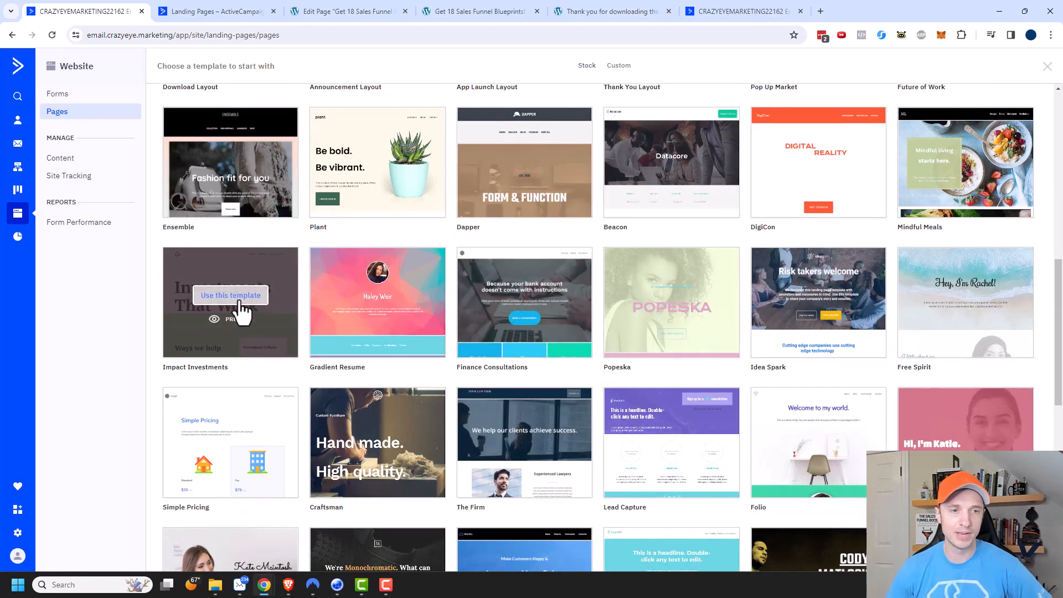
{"action": "left_click", "coordinate": [239, 319]}
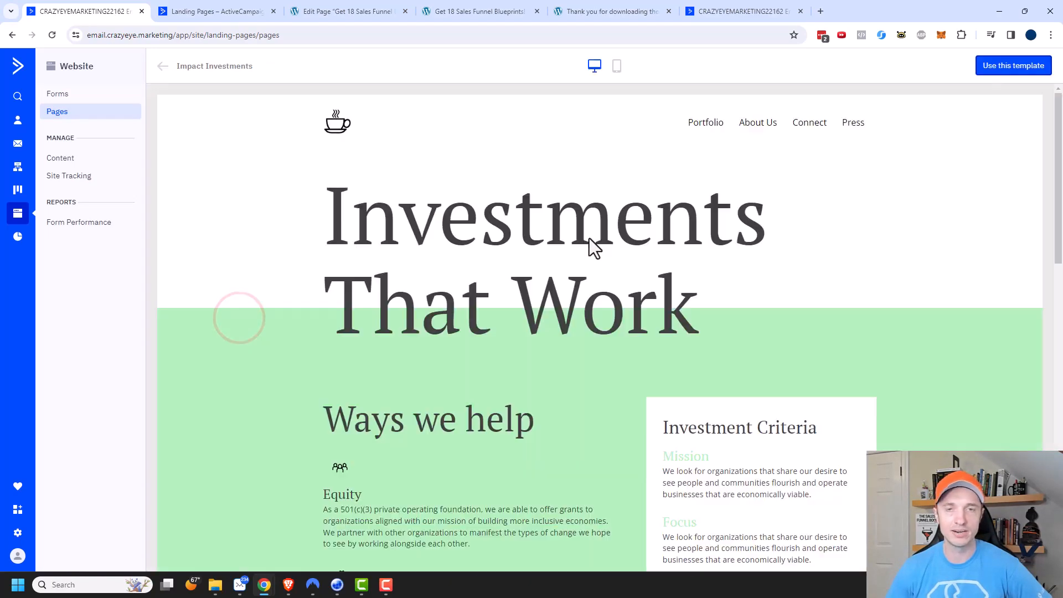
{"action": "scroll", "coordinate": [683, 205], "scroll_direction": "down", "scroll_amount": 10}
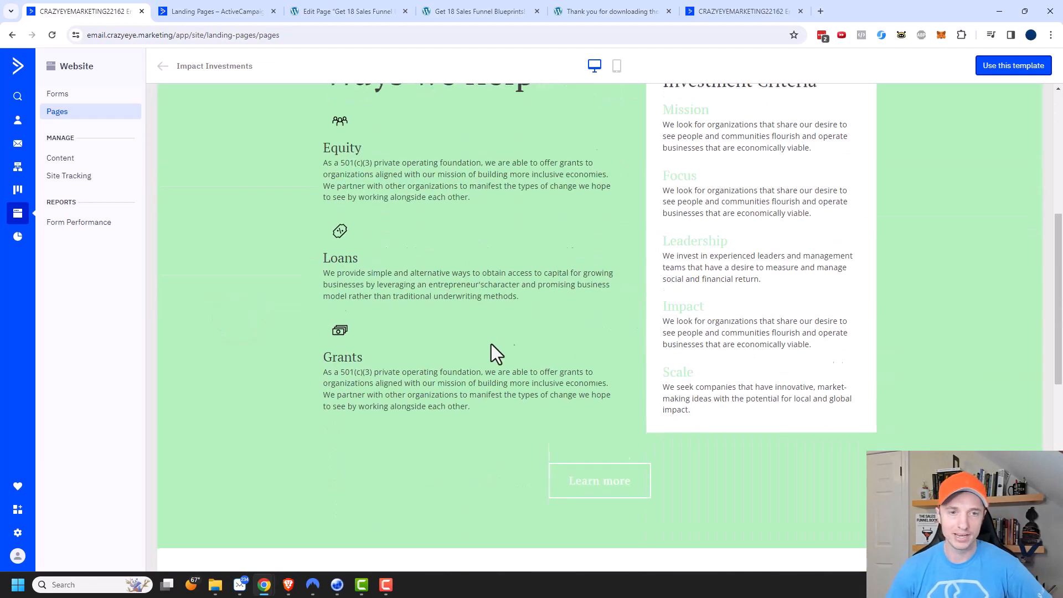
{"action": "scroll", "coordinate": [610, 303], "scroll_direction": "down", "scroll_amount": 3}
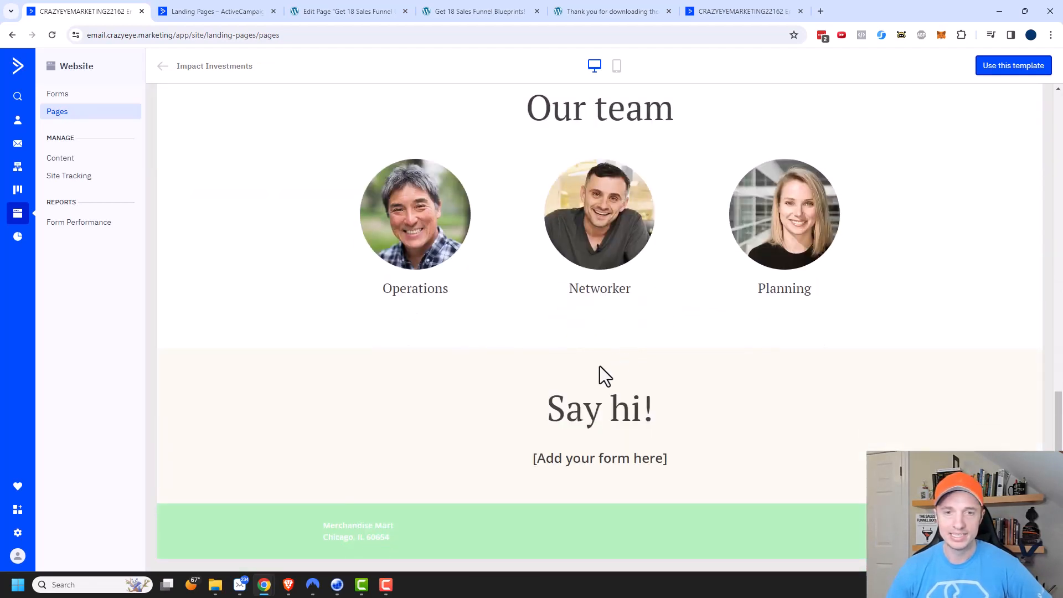
{"action": "scroll", "coordinate": [620, 397], "scroll_direction": "up", "scroll_amount": 7}
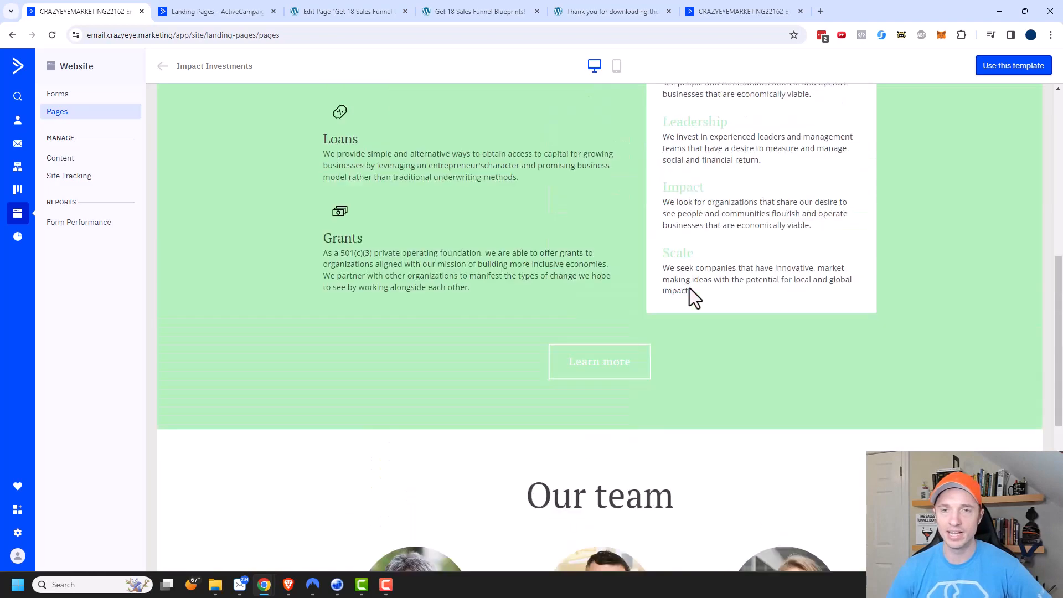
{"action": "scroll", "coordinate": [688, 319], "scroll_direction": "up", "scroll_amount": 6}
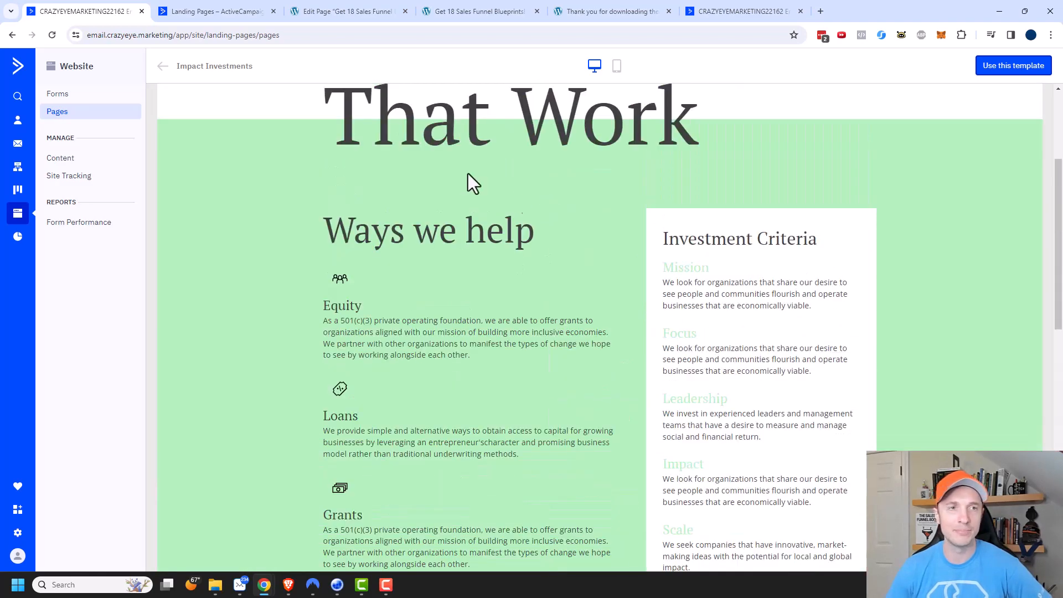
{"action": "left_click", "coordinate": [162, 66]}
Create the page from the Blank template and name it "Free Sales Funnels".
{"action": "scroll", "coordinate": [380, 299], "scroll_direction": "up", "scroll_amount": 7}
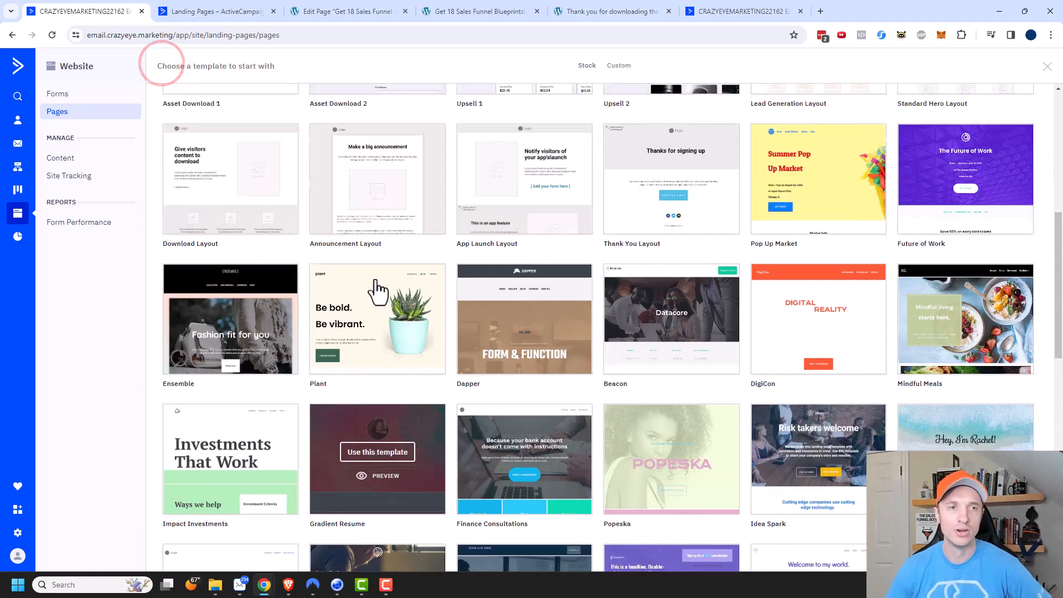
{"action": "scroll", "coordinate": [378, 310], "scroll_direction": "up", "scroll_amount": 3}
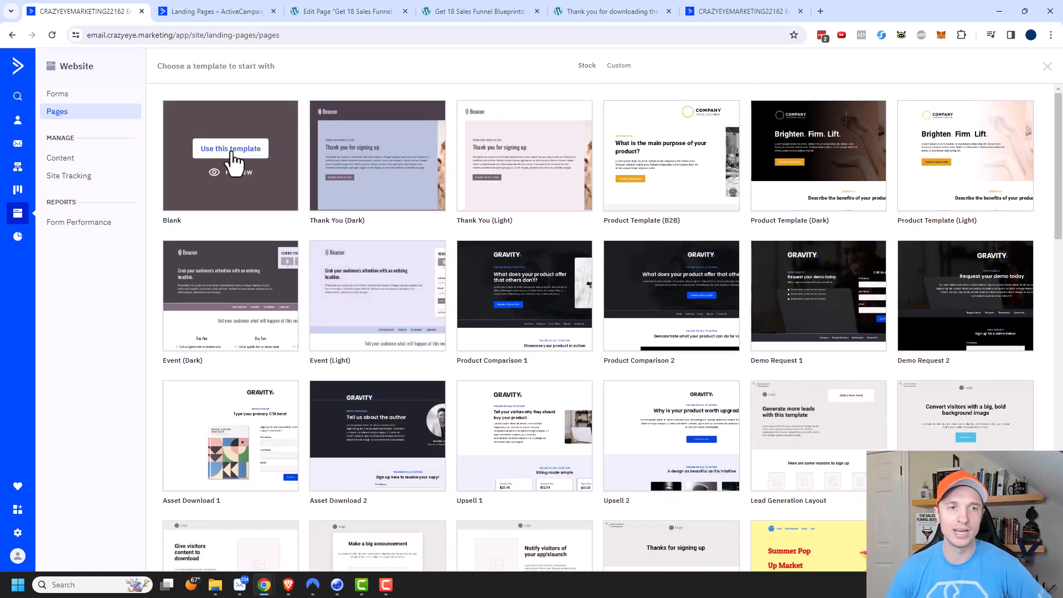
{"action": "left_click", "coordinate": [238, 158]}
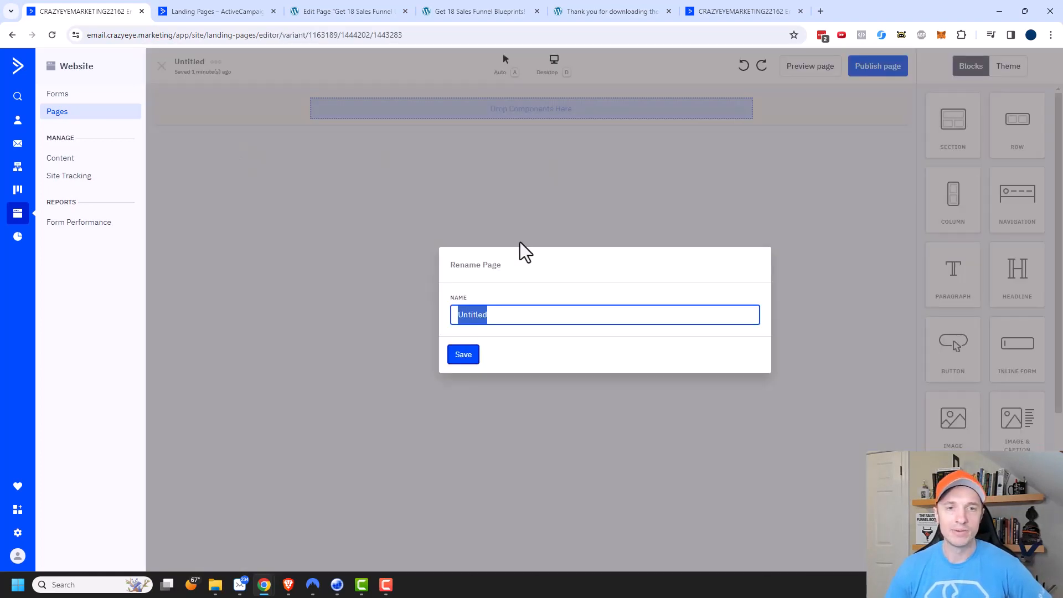
{"action": "left_click_drag", "start_coordinate": [511, 313], "coordinate": [443, 323]}
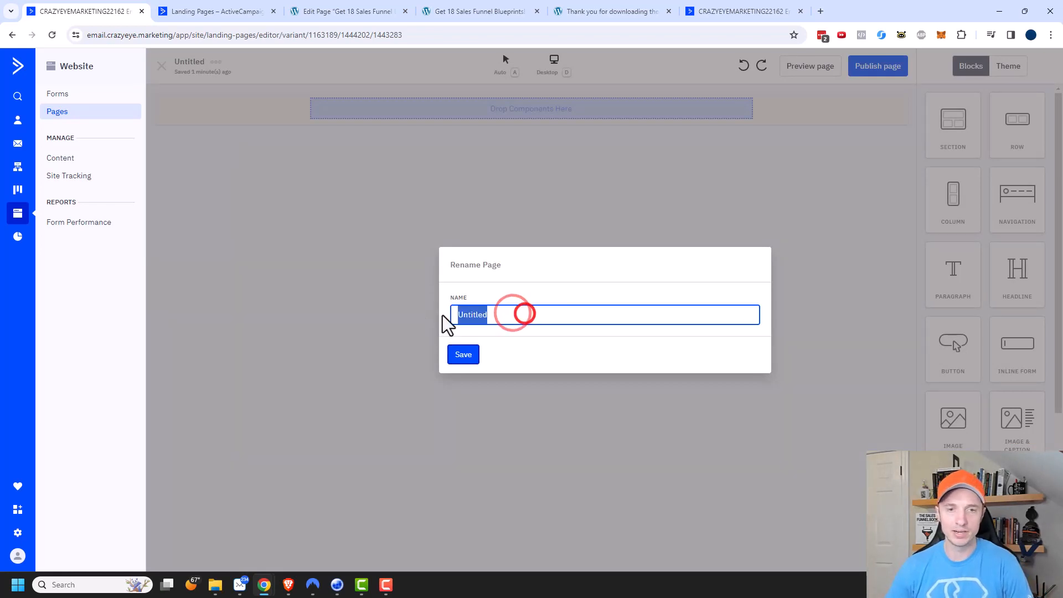
{"action": "type", "text": "Free Sale"}
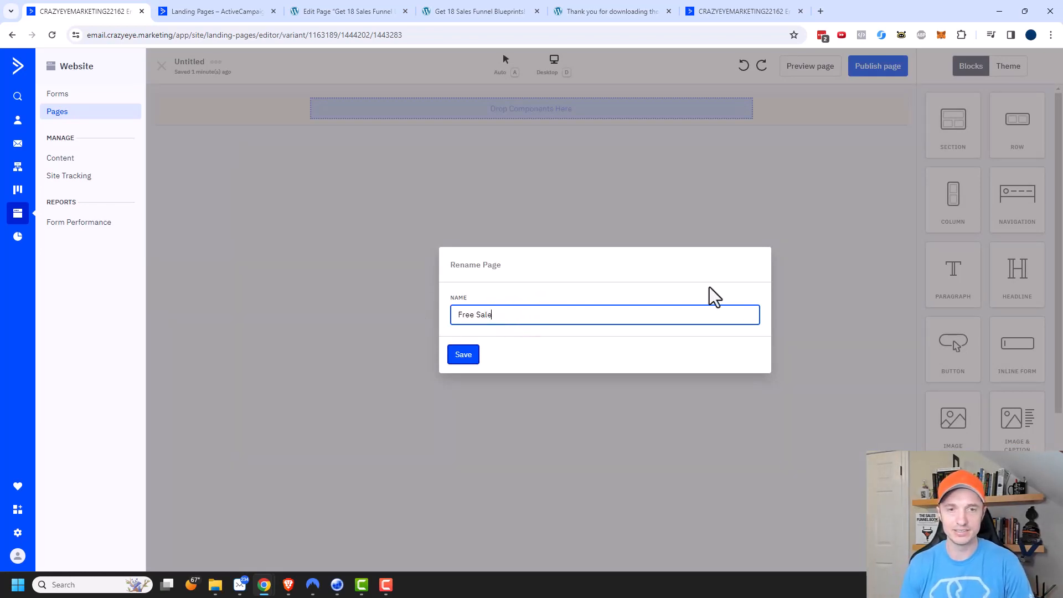
{"action": "type", "text": "s Funnels"}
{"action": "left_click", "coordinate": [463, 356]}
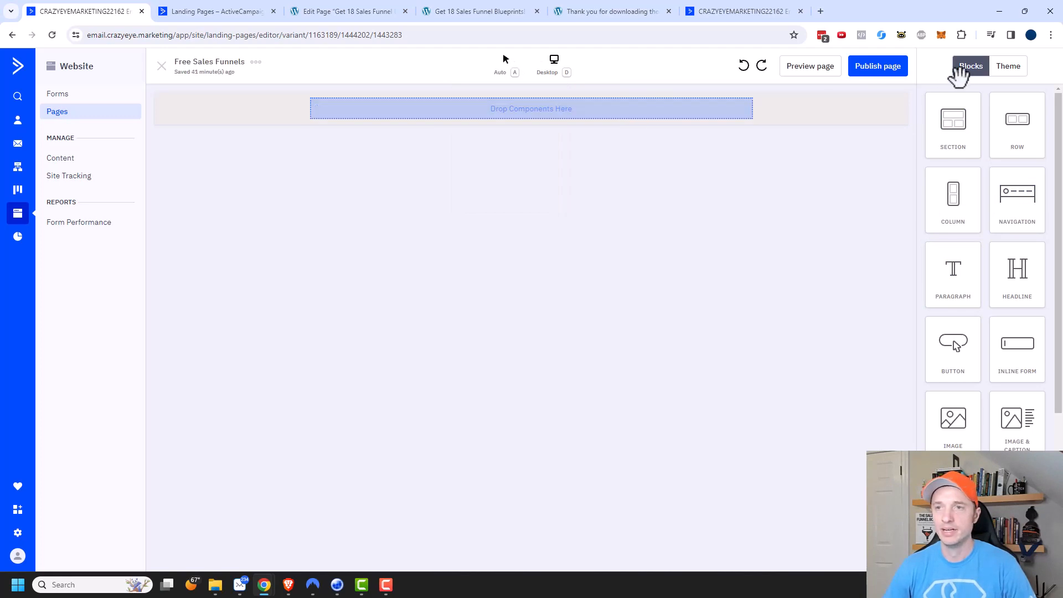
Examine the page's theme settings for background, color palette, font families, font sizes and page layout.
{"action": "left_click", "coordinate": [1009, 68]}
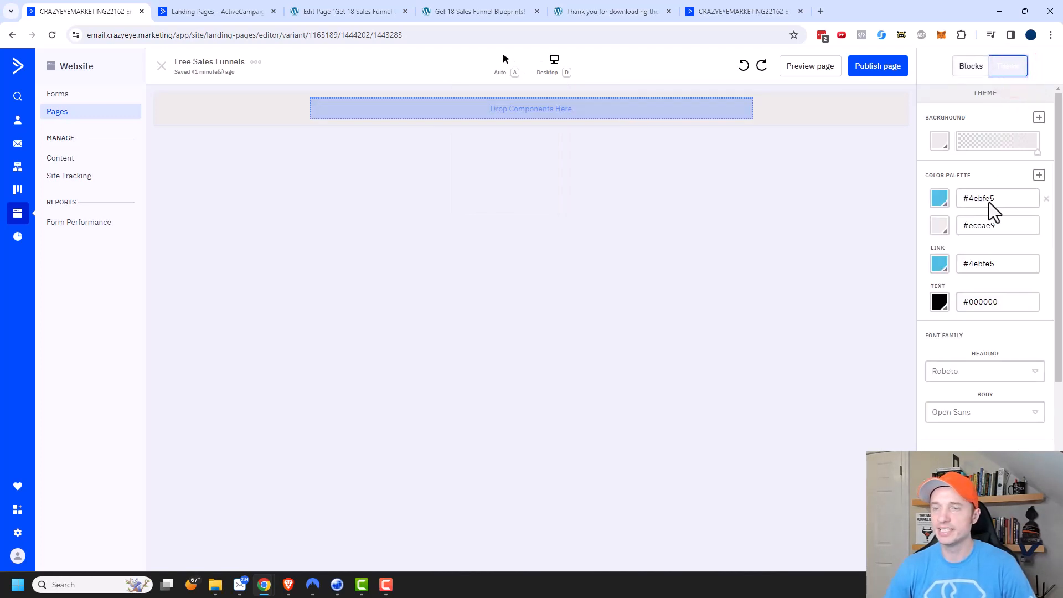
{"action": "scroll", "coordinate": [1016, 240], "scroll_direction": "down", "scroll_amount": 2}
{"action": "scroll", "coordinate": [997, 238], "scroll_direction": "up", "scroll_amount": 2}
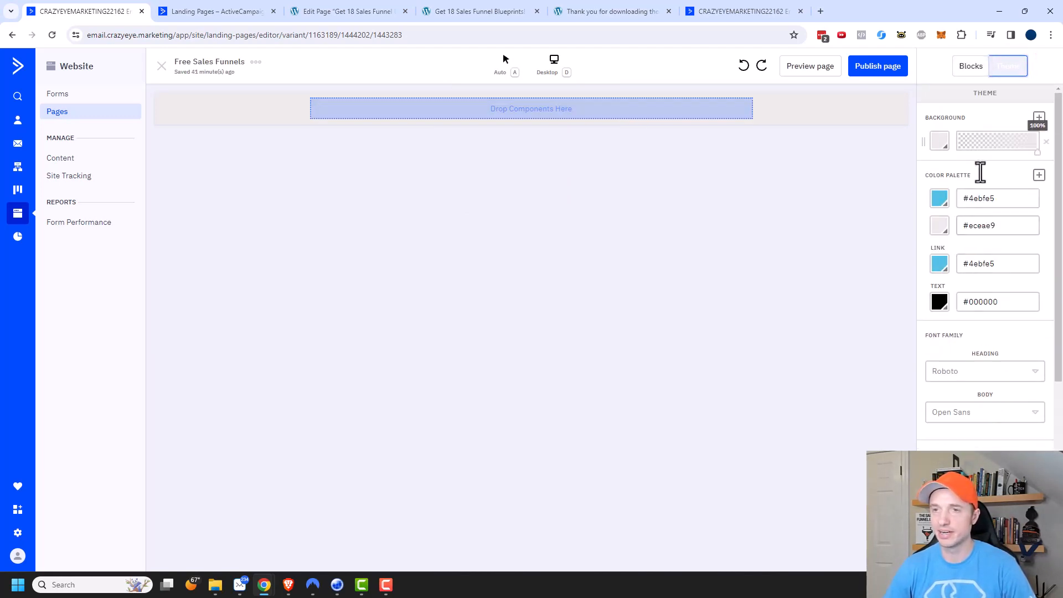
{"action": "scroll", "coordinate": [981, 183], "scroll_direction": "down", "scroll_amount": 5}
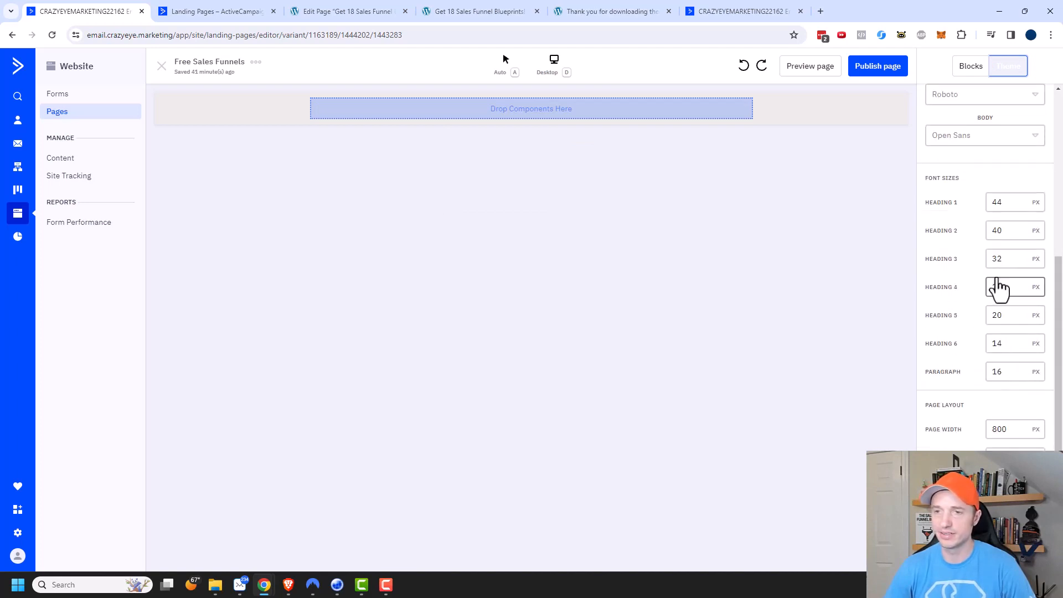
{"action": "scroll", "coordinate": [1003, 299], "scroll_direction": "down", "scroll_amount": 1}
{"action": "scroll", "coordinate": [981, 388], "scroll_direction": "up", "scroll_amount": 2}
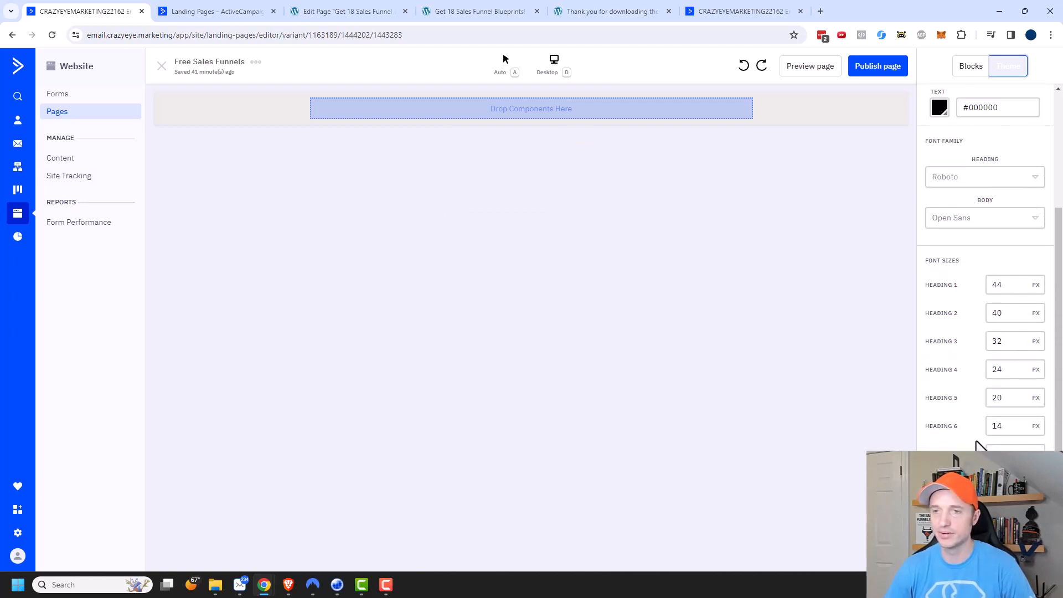
{"action": "scroll", "coordinate": [974, 308], "scroll_direction": "down", "scroll_amount": 2}
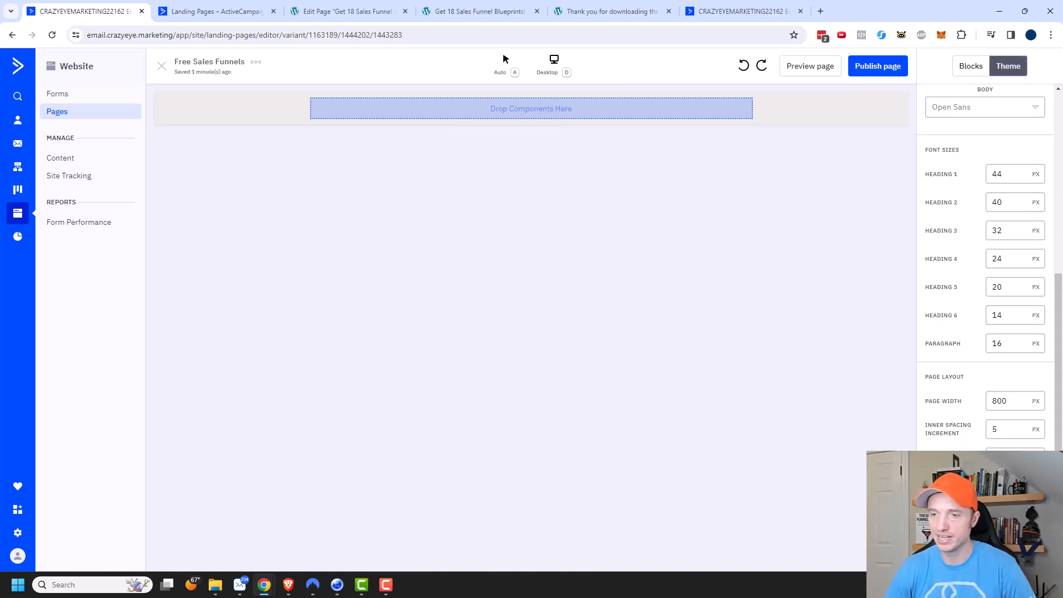
{"action": "scroll", "coordinate": [1016, 423], "scroll_direction": "up", "scroll_amount": 5}
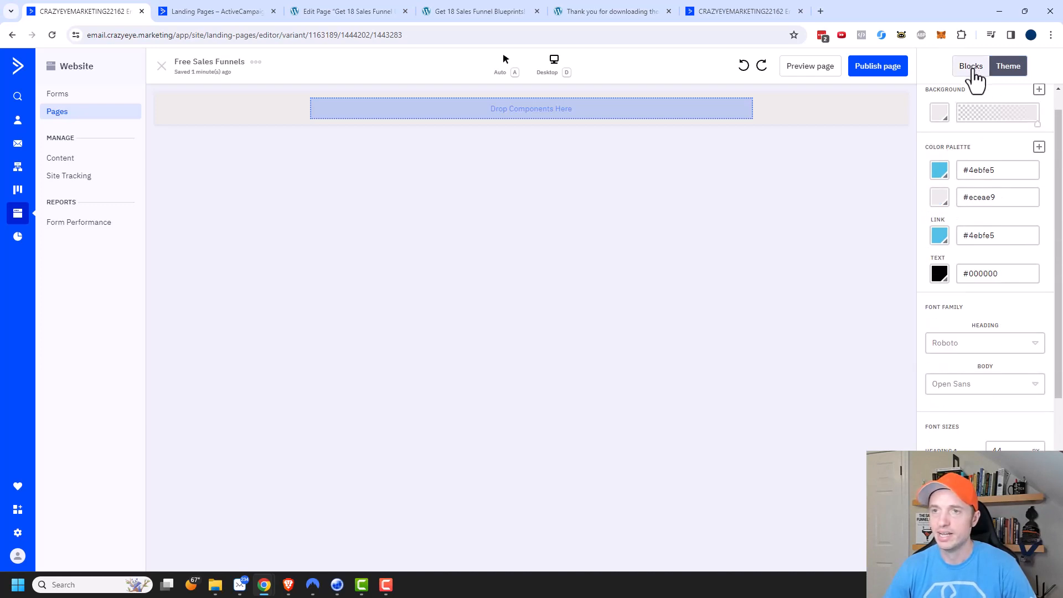
Add a headline block to the empty section of the page.
{"action": "left_click", "coordinate": [972, 67]}
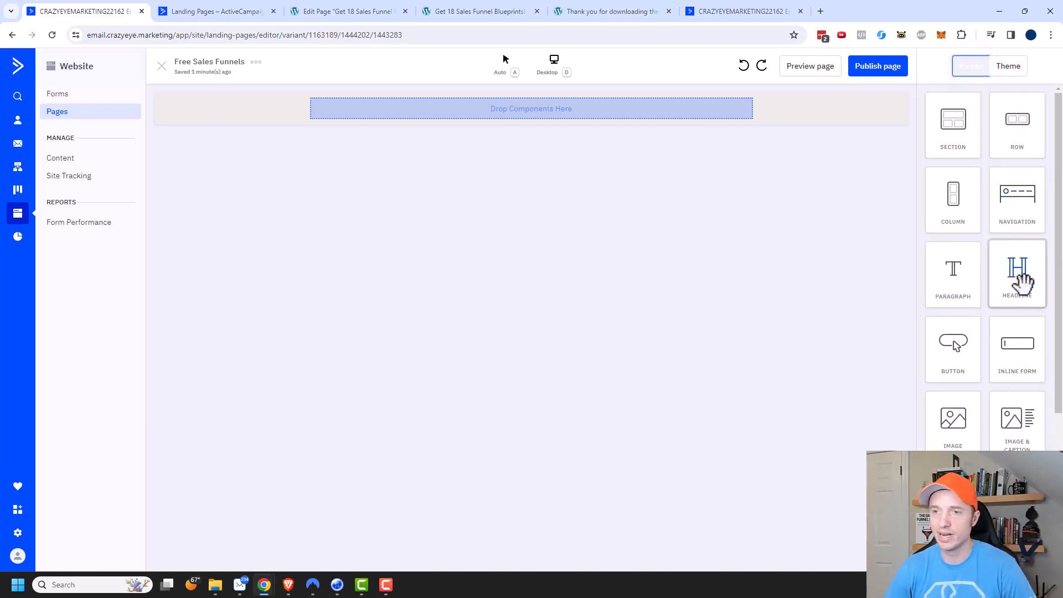
{"action": "left_click_drag", "start_coordinate": [1017, 269], "coordinate": [609, 120]}
{"action": "left_click_drag", "start_coordinate": [1019, 138], "coordinate": [498, 147]}
Switch the headline's desktop visibility off and back on, and do the same for its mobile visibility.
{"action": "left_click", "coordinate": [586, 112]}
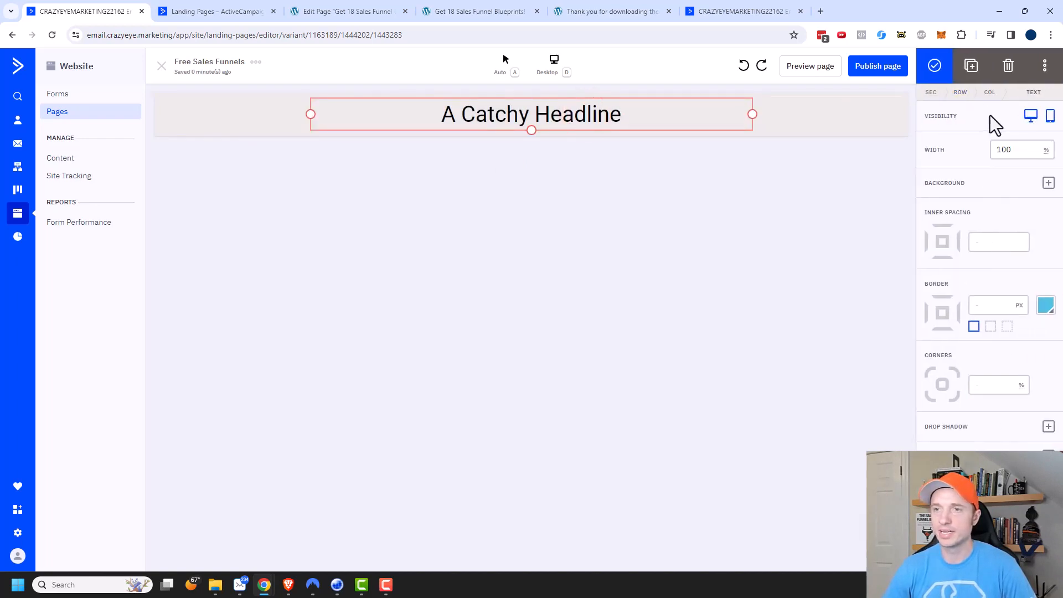
{"action": "left_click", "coordinate": [1032, 116]}
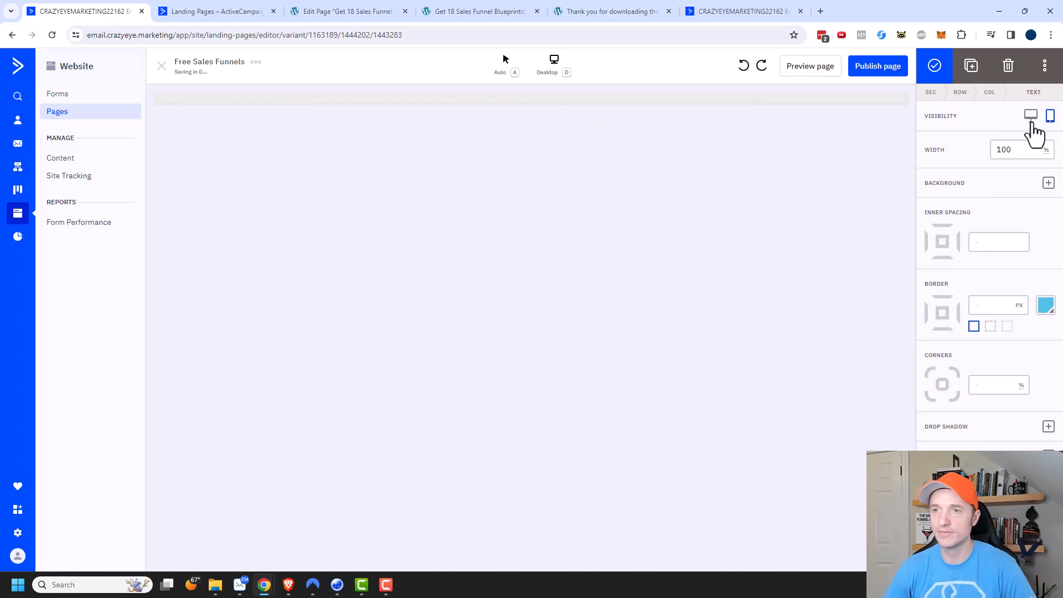
{"action": "left_click", "coordinate": [1031, 117]}
{"action": "left_click", "coordinate": [1051, 119]}
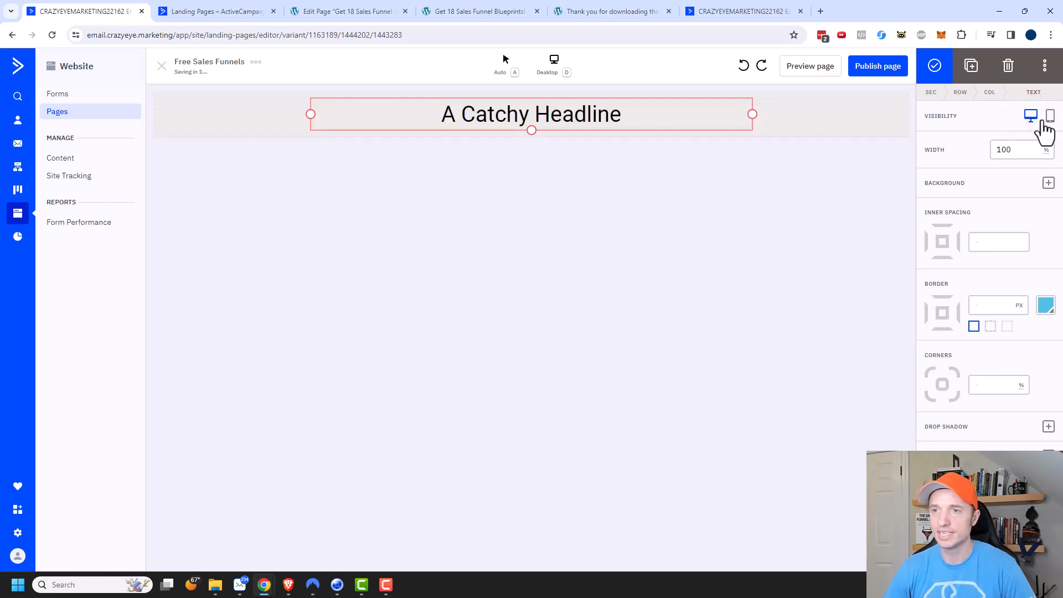
{"action": "left_click", "coordinate": [1051, 118]}
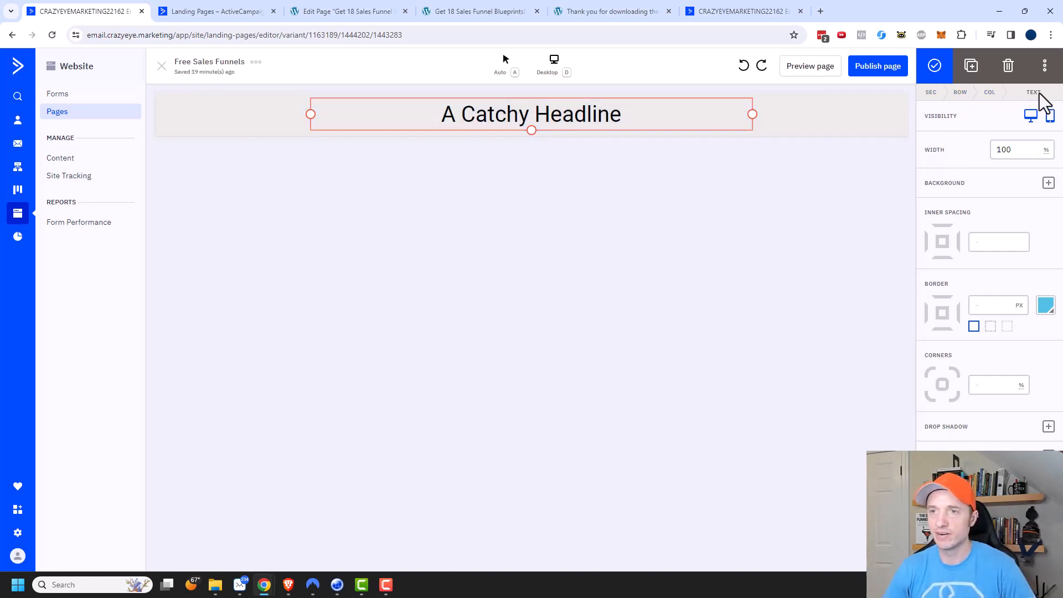
Look through the settings of the column, row and section that contain the headline.
{"action": "left_click", "coordinate": [990, 93]}
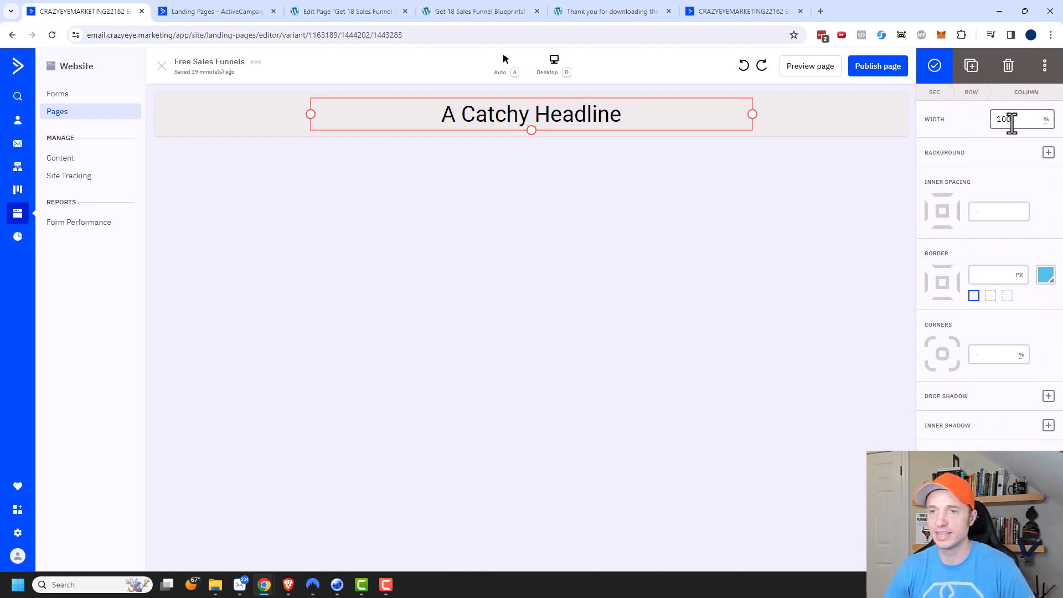
{"action": "left_click", "coordinate": [974, 92]}
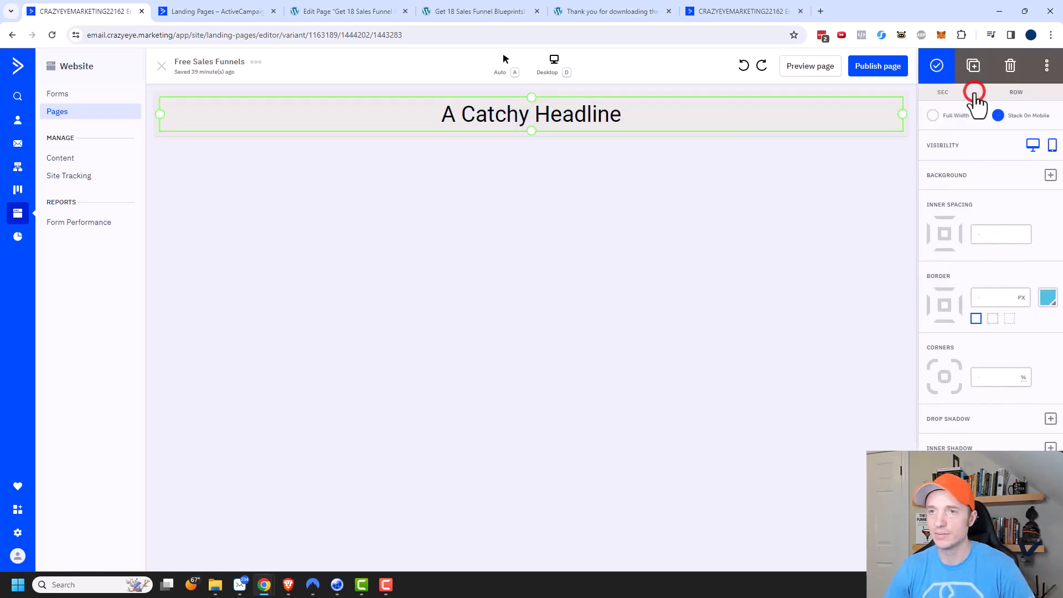
{"action": "left_click", "coordinate": [941, 93]}
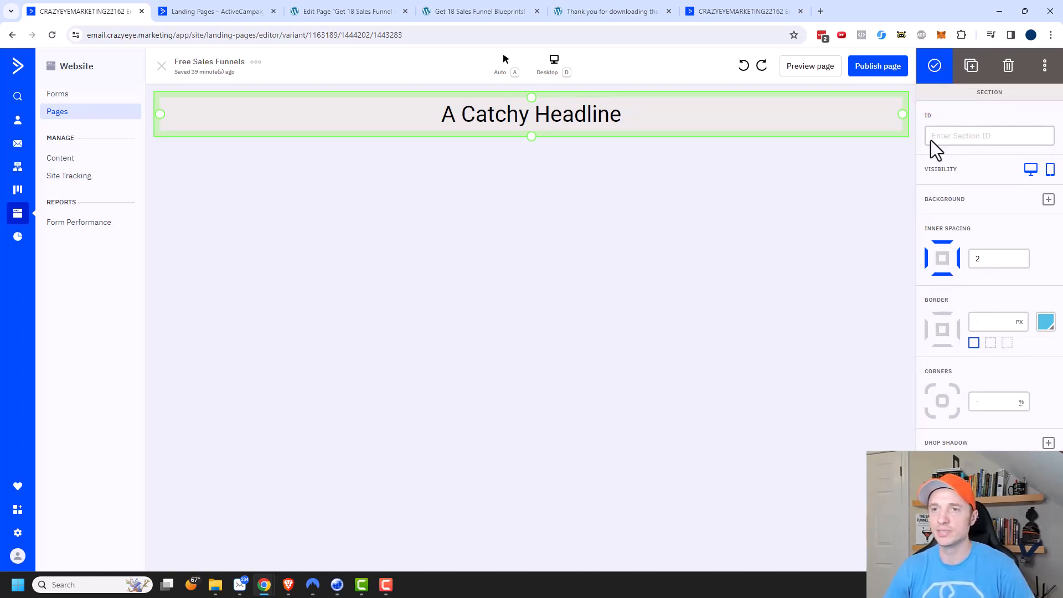
Add an image block below the headline and fill it with the Sales Funnel Book v2.0 cover picture.
{"action": "left_click", "coordinate": [842, 198]}
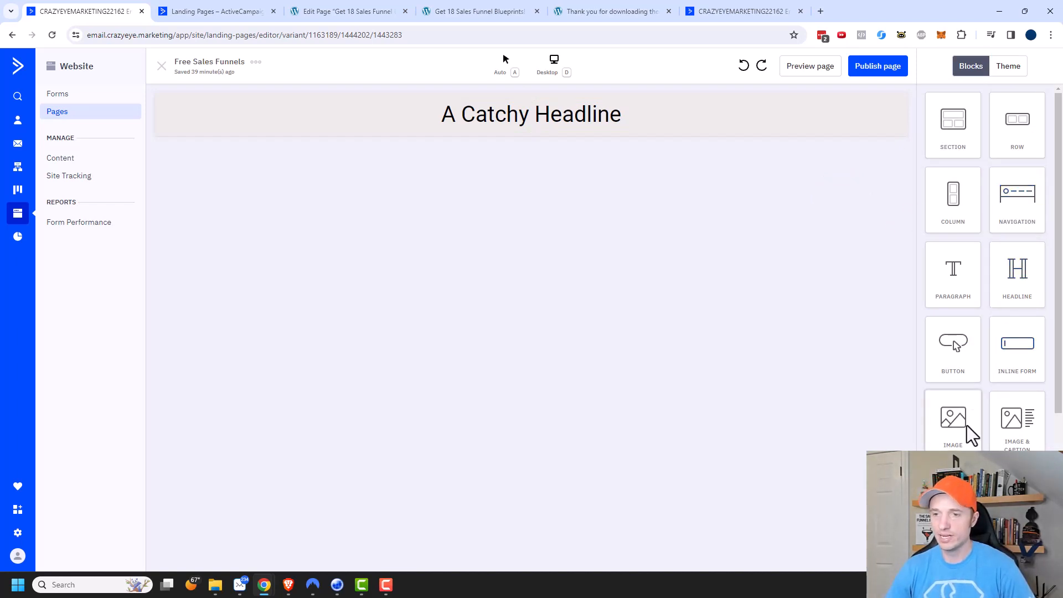
{"action": "left_click_drag", "start_coordinate": [969, 434], "coordinate": [614, 138]}
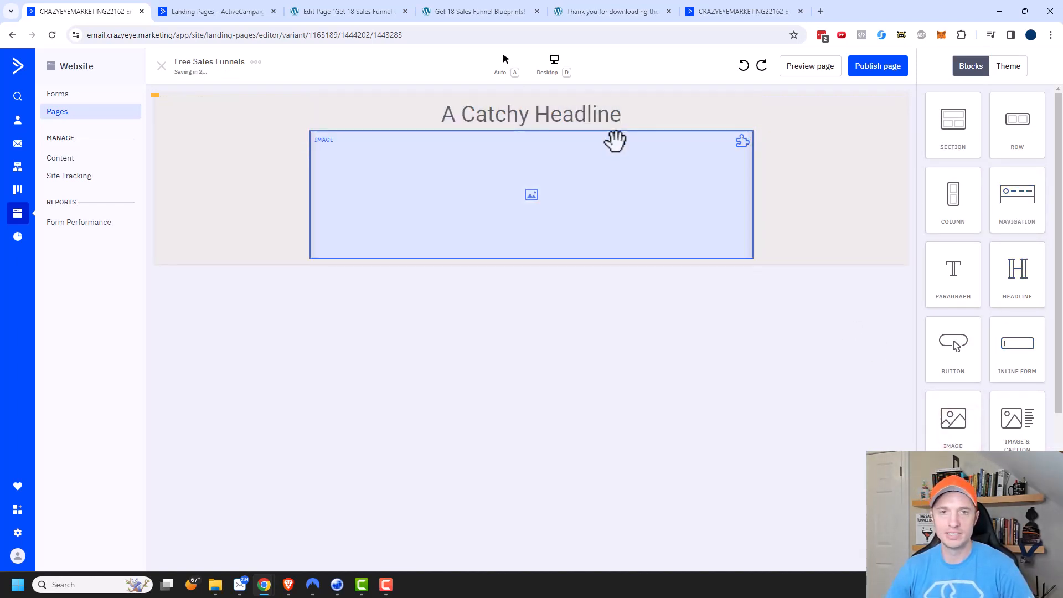
{"action": "left_click", "coordinate": [541, 195]}
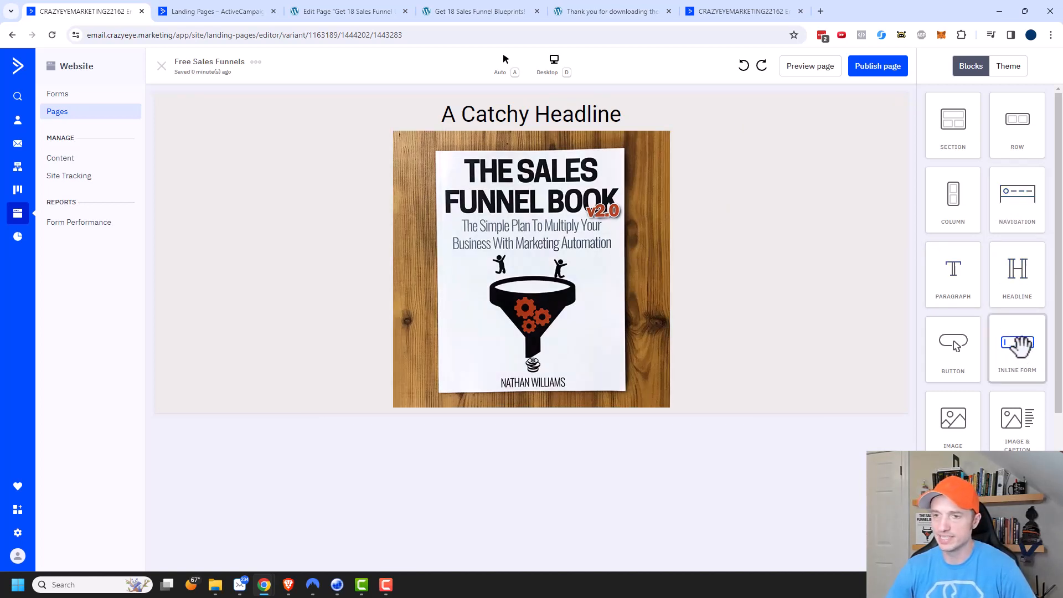
Add an inline form block below the book image, using the existing form "LM: Free Sales Funnels".
{"action": "left_click_drag", "start_coordinate": [1019, 346], "coordinate": [588, 409]}
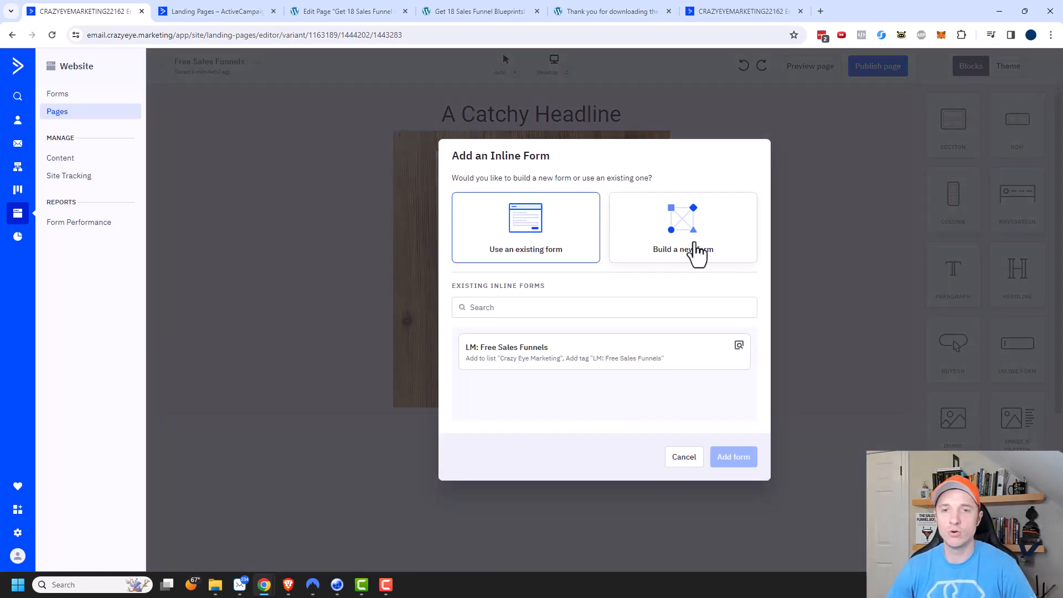
{"action": "left_click", "coordinate": [674, 244]}
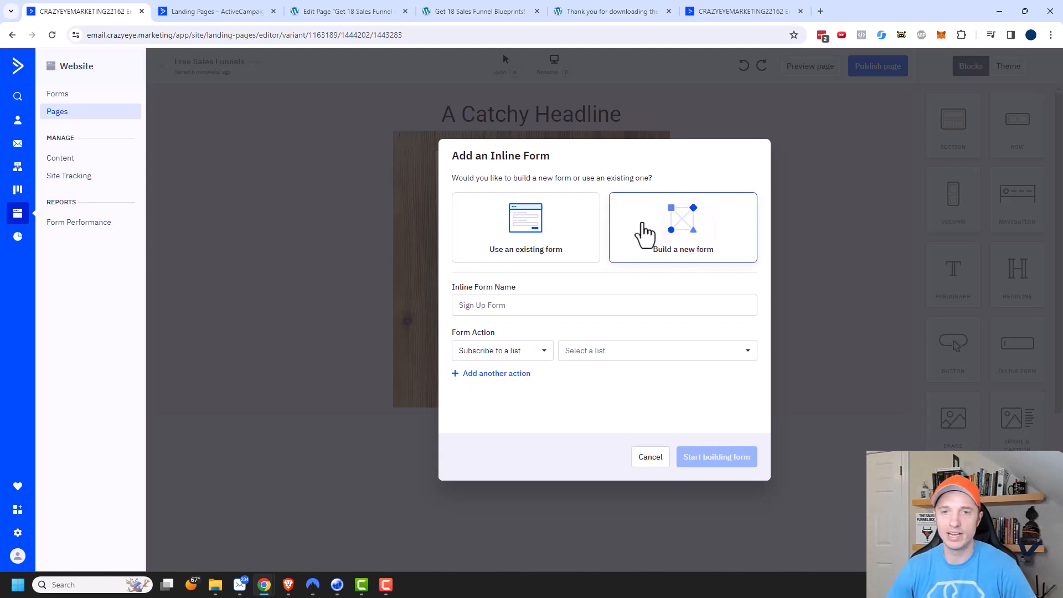
{"action": "left_click", "coordinate": [552, 243]}
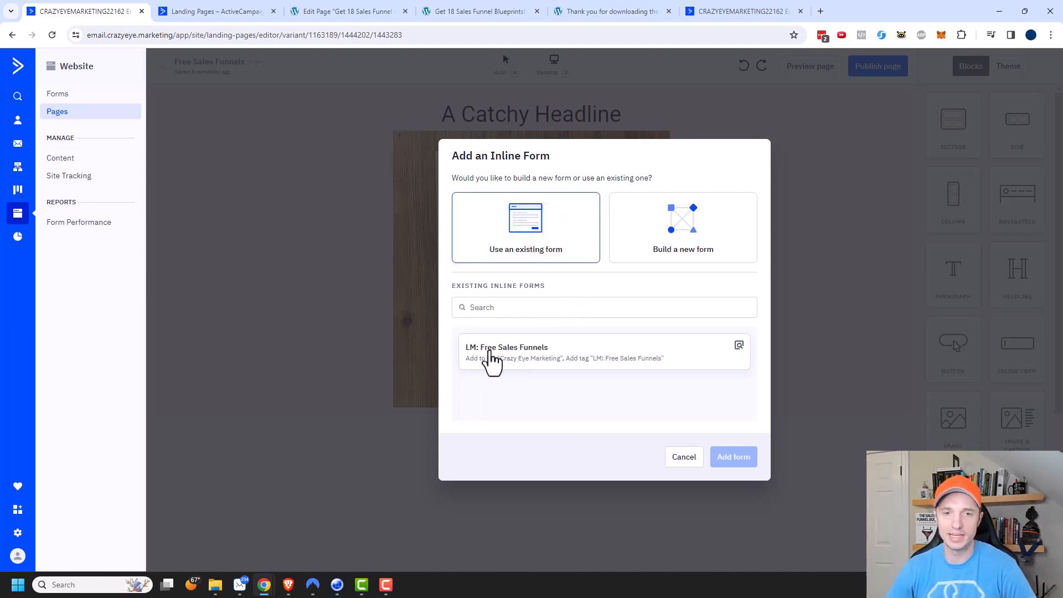
{"action": "left_click", "coordinate": [521, 357]}
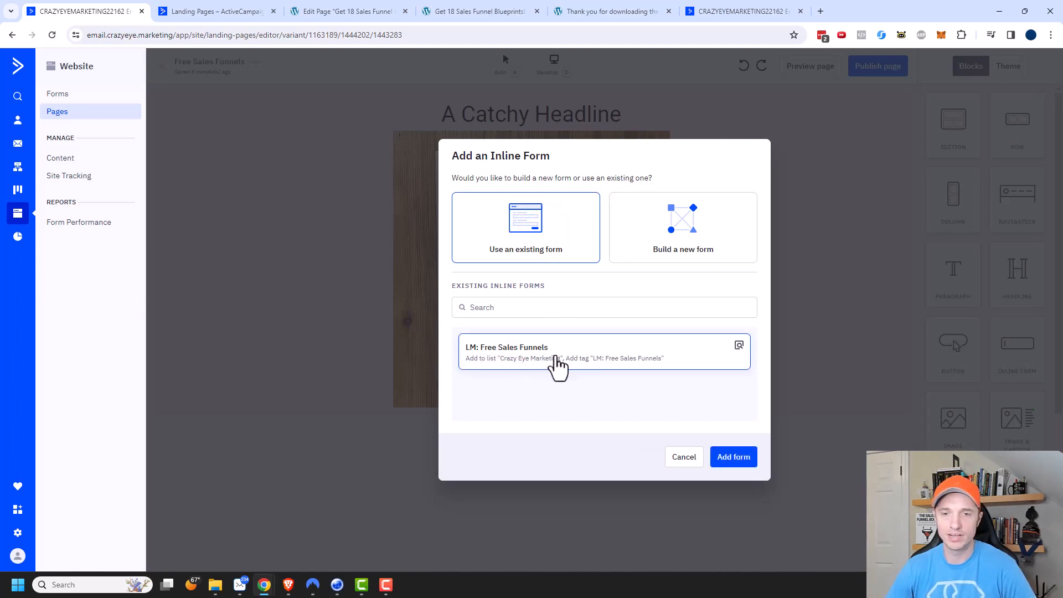
{"action": "left_click", "coordinate": [737, 458]}
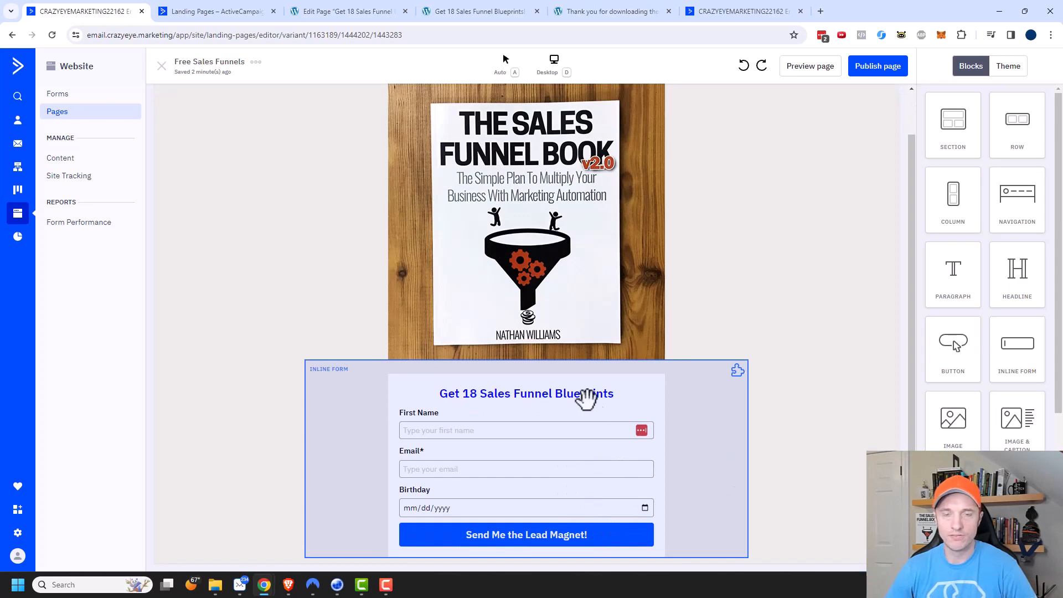
Look over the page with its new form and the remaining content blocks available for it.
{"action": "scroll", "coordinate": [581, 376], "scroll_direction": "up", "scroll_amount": 1}
{"action": "scroll", "coordinate": [783, 257], "scroll_direction": "down", "scroll_amount": 1}
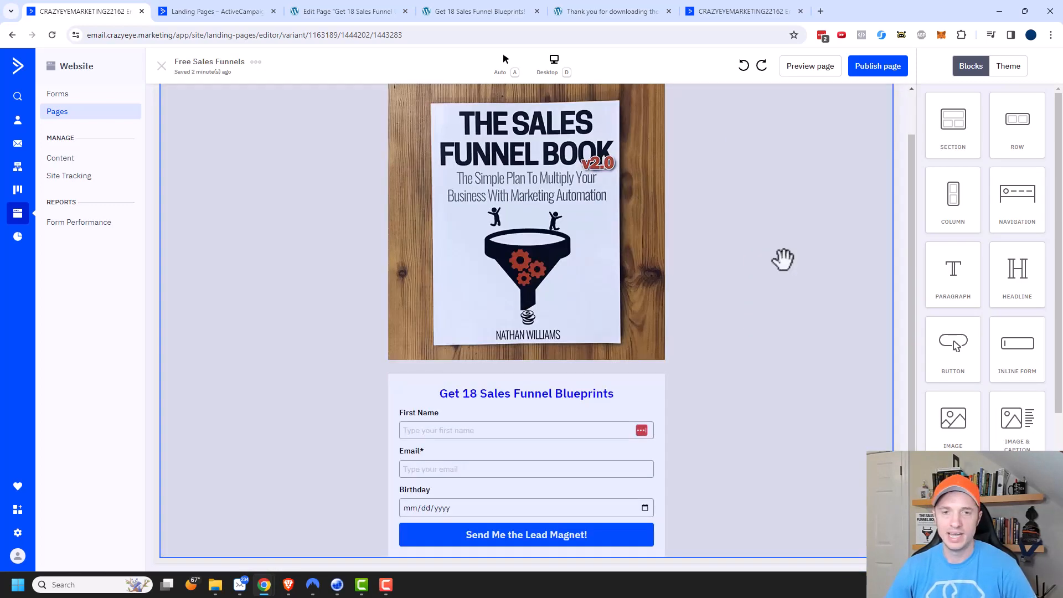
{"action": "scroll", "coordinate": [798, 349], "scroll_direction": "up", "scroll_amount": 1}
{"action": "scroll", "coordinate": [840, 268], "scroll_direction": "down", "scroll_amount": 1}
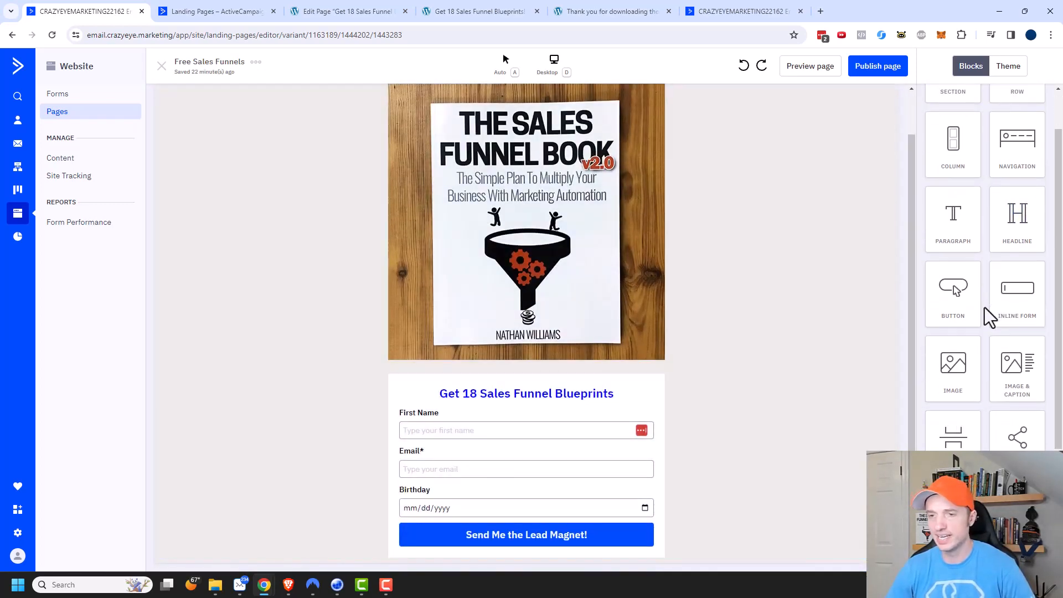
{"action": "scroll", "coordinate": [997, 355], "scroll_direction": "down", "scroll_amount": 3}
{"action": "scroll", "coordinate": [978, 388], "scroll_direction": "down", "scroll_amount": 1}
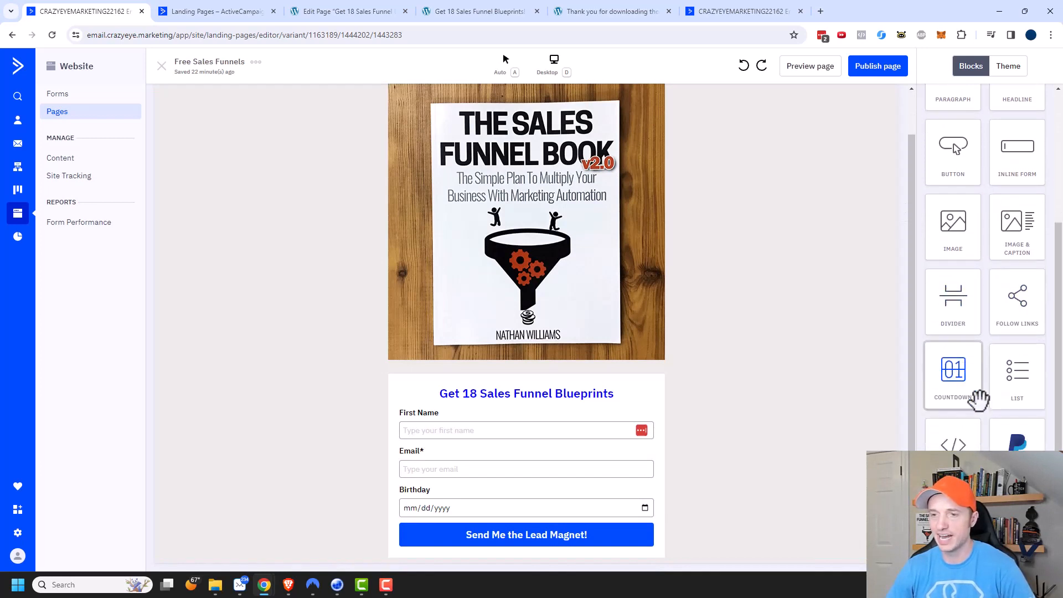
{"action": "scroll", "coordinate": [990, 427], "scroll_direction": "up", "scroll_amount": 4}
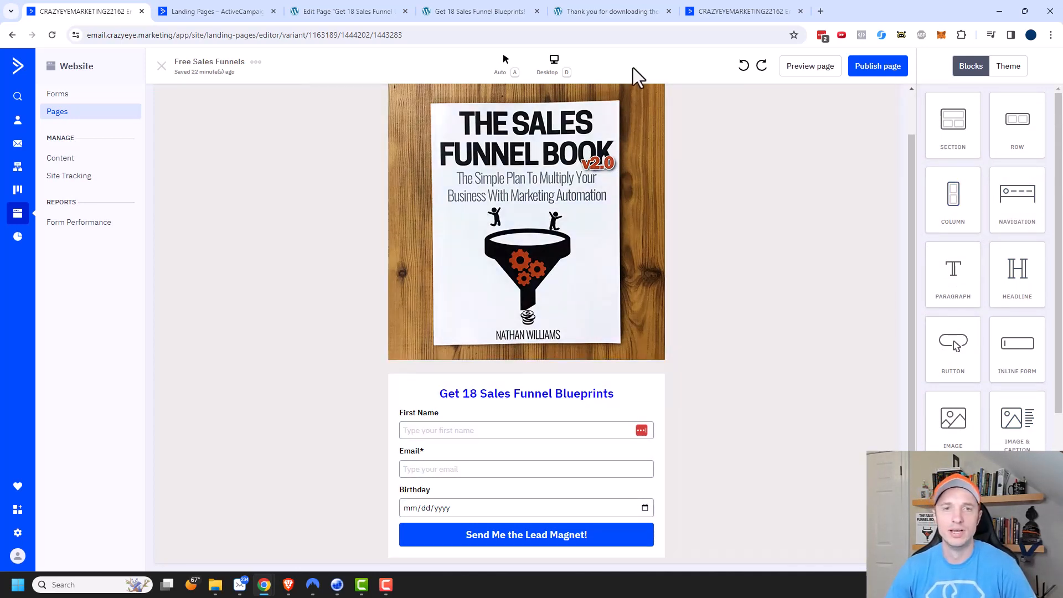
Switch the page editor to the Mobile viewing mode to check the layout.
{"action": "left_click", "coordinate": [567, 60]}
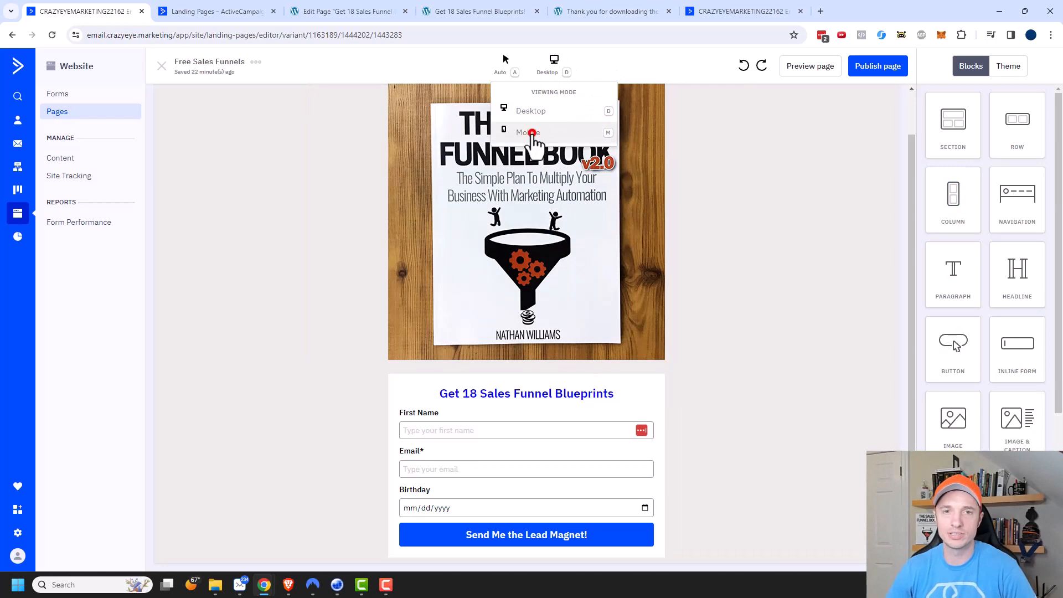
{"action": "left_click", "coordinate": [548, 133]}
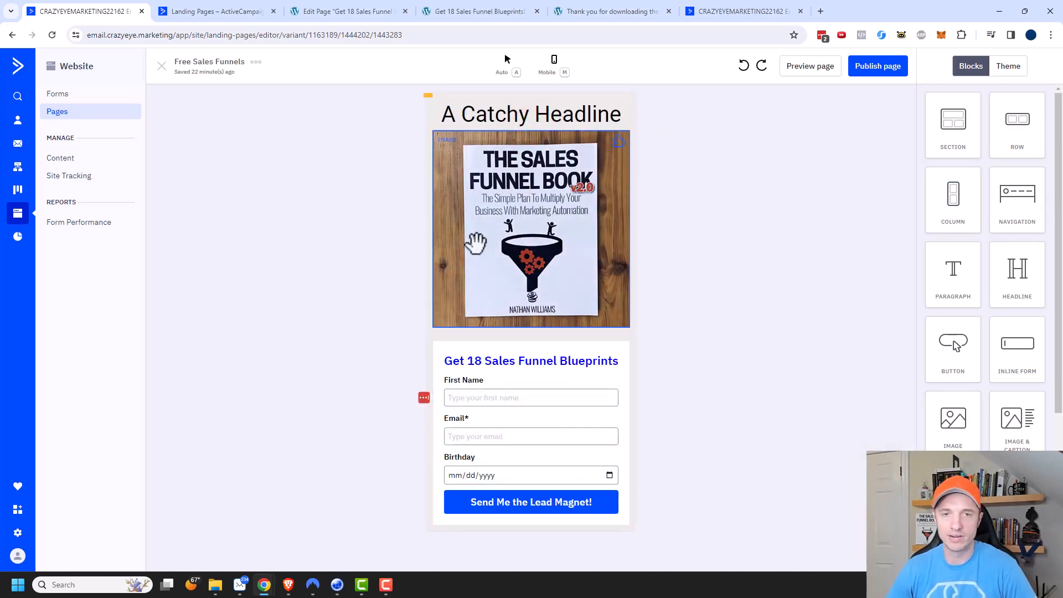
{"action": "left_click", "coordinate": [562, 69]}
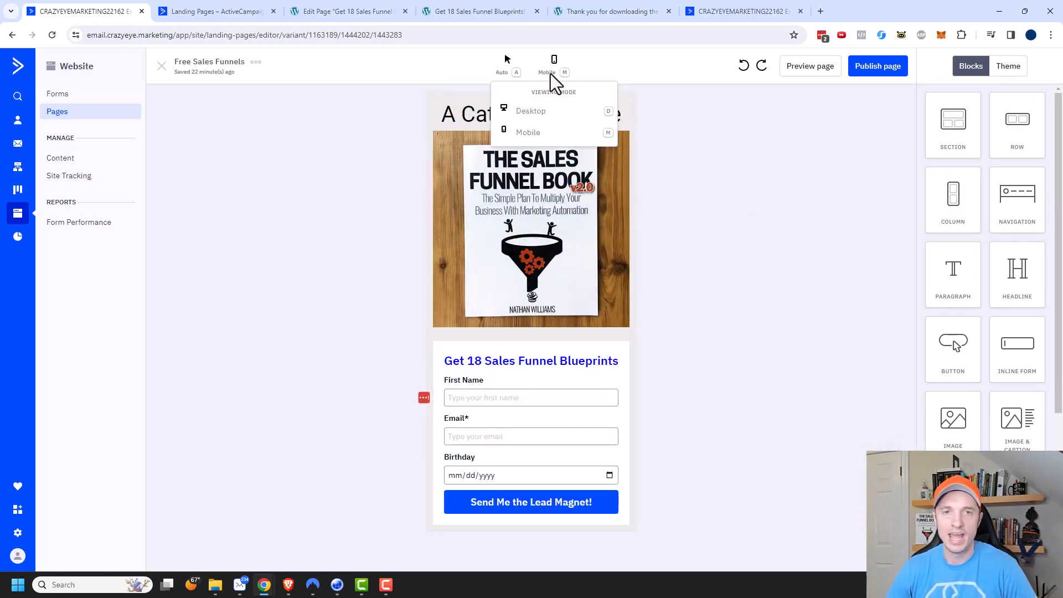
Publish the page on the default domain with the URL free-sales-funnels, not saved as a template, and check the live page.
{"action": "left_click", "coordinate": [884, 67]}
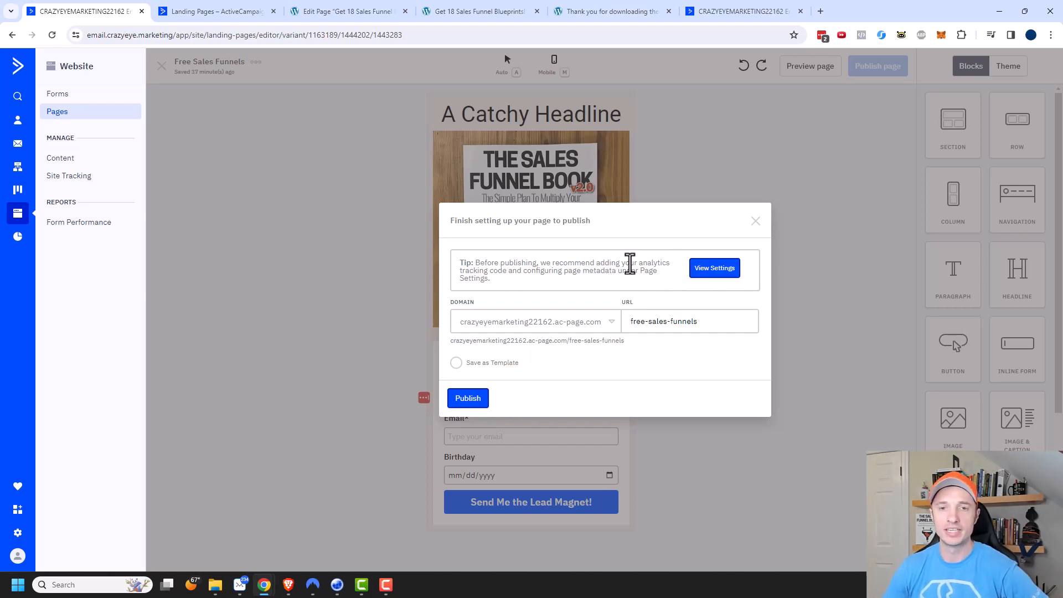
{"action": "left_click", "coordinate": [601, 325]}
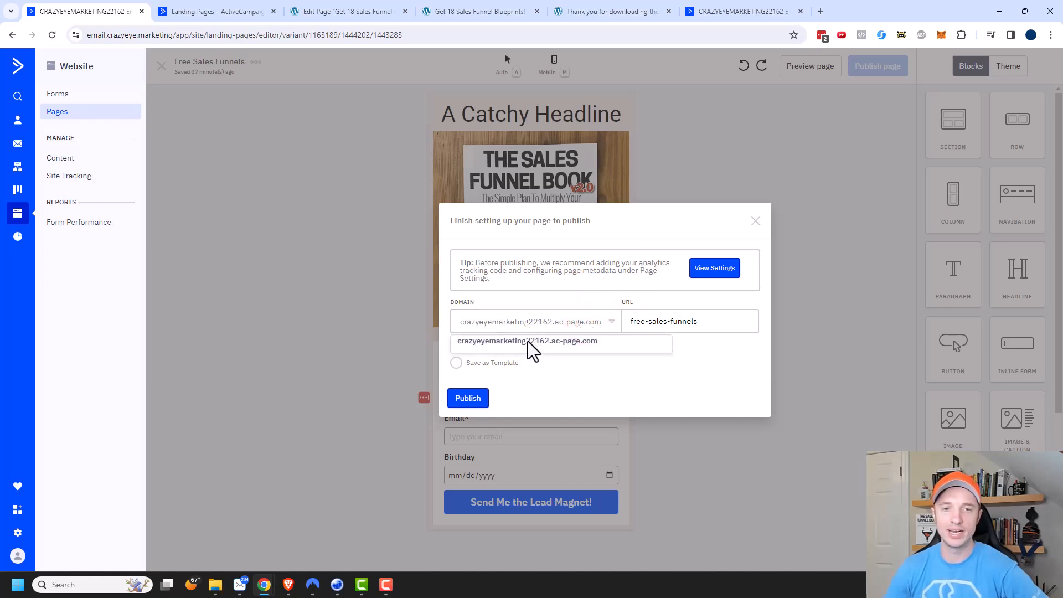
{"action": "left_click", "coordinate": [536, 324]}
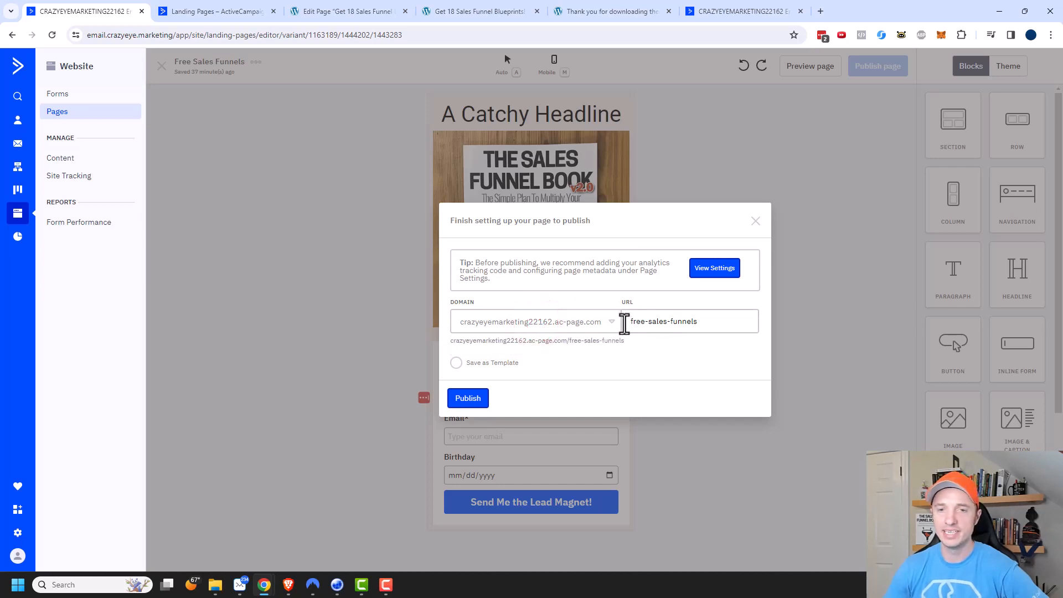
{"action": "mouse_move", "coordinate": [628, 322]}
{"action": "left_mouse_down"}
{"action": "mouse_move", "coordinate": [700, 323]}
{"action": "mouse_move", "coordinate": [679, 357]}
{"action": "mouse_move", "coordinate": [687, 334]}
{"action": "left_mouse_up"}
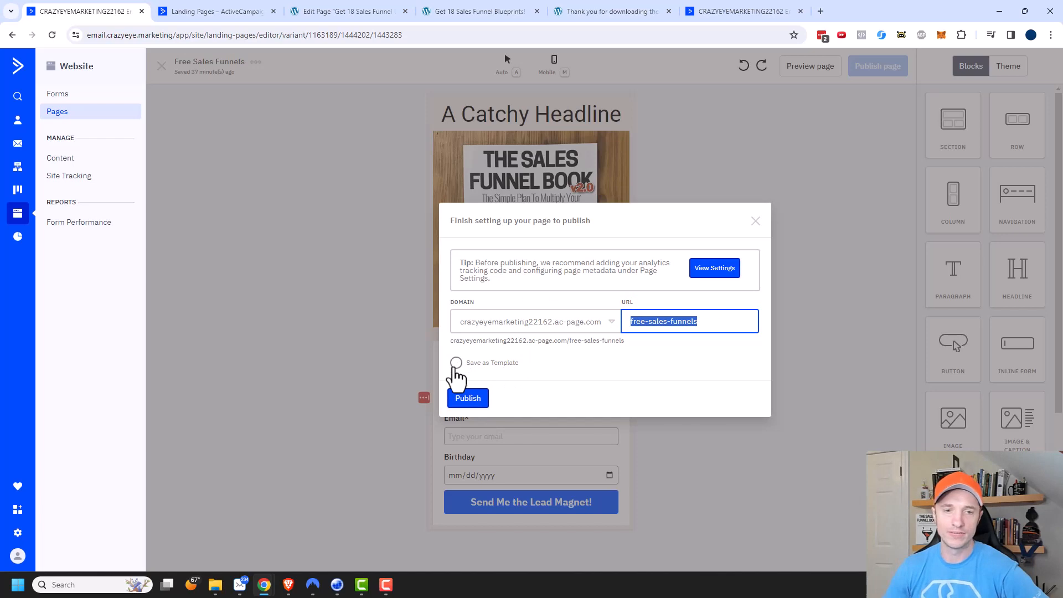
{"action": "left_click", "coordinate": [456, 363]}
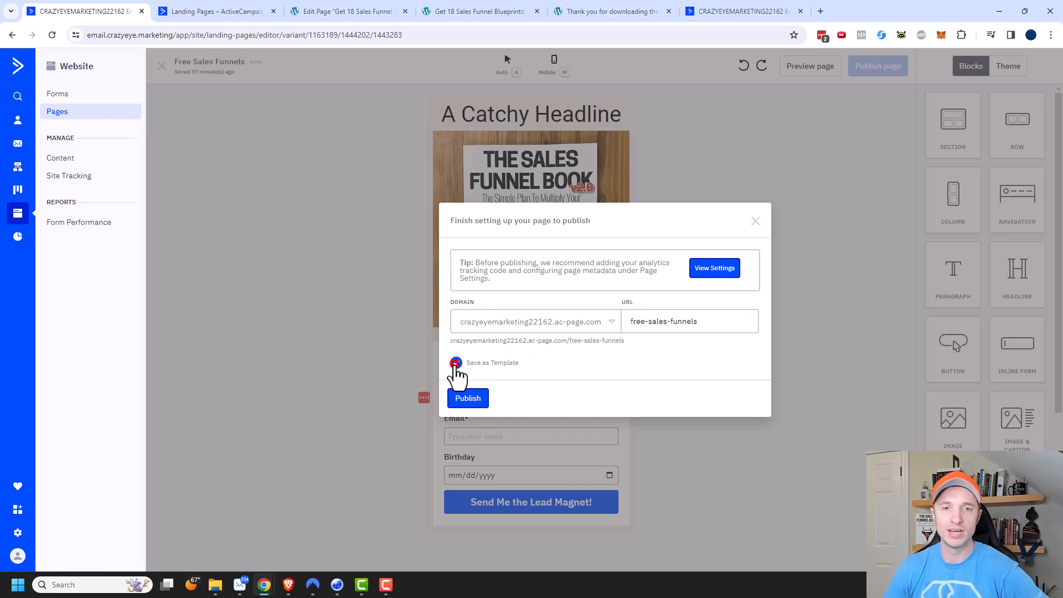
{"action": "left_click", "coordinate": [456, 364]}
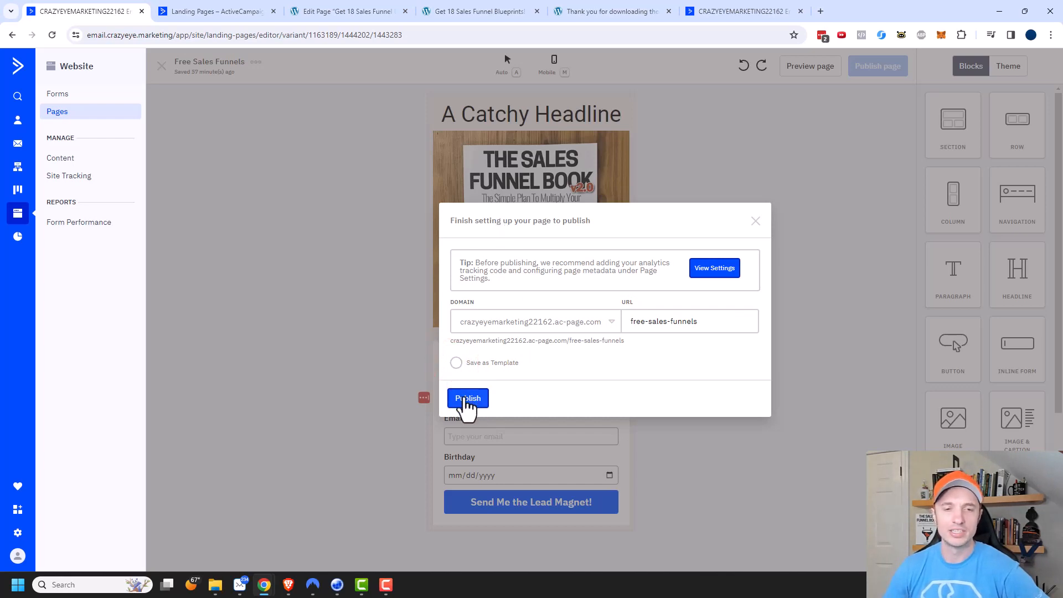
{"action": "left_click", "coordinate": [471, 403]}
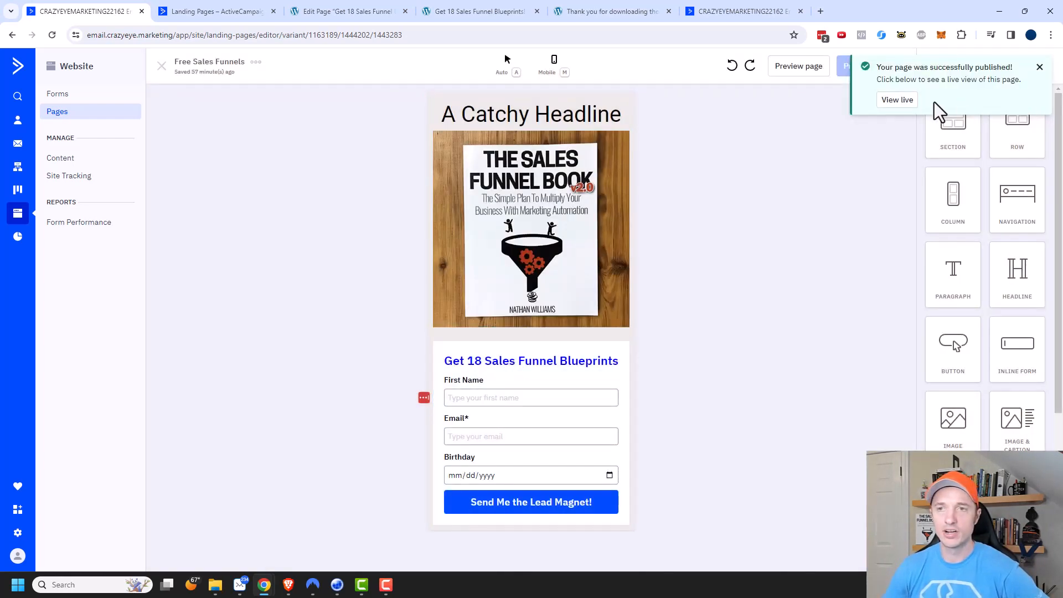
{"action": "left_click", "coordinate": [898, 101]}
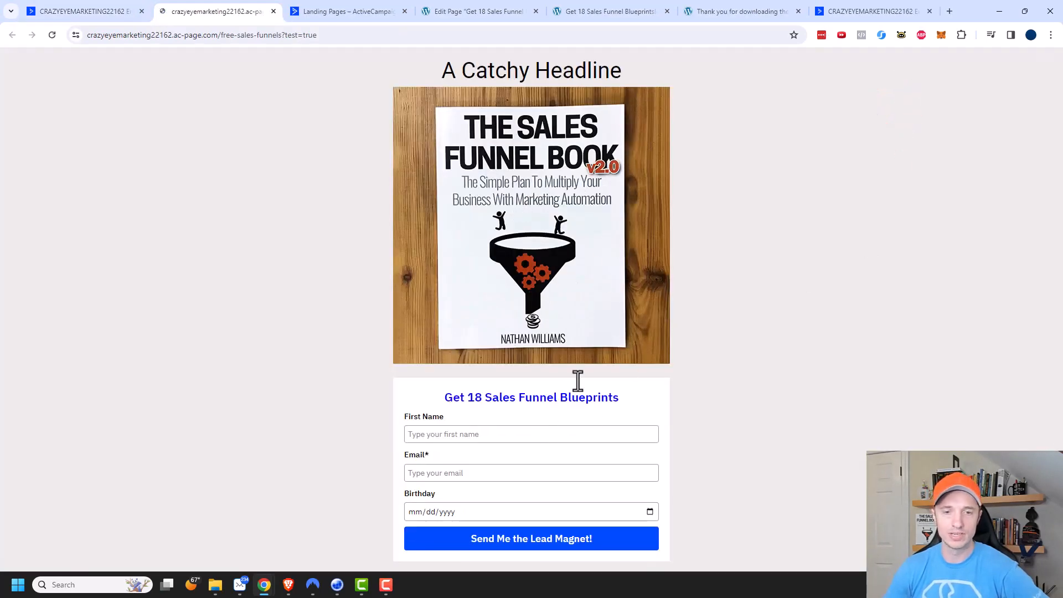
{"action": "left_click", "coordinate": [98, 11]}
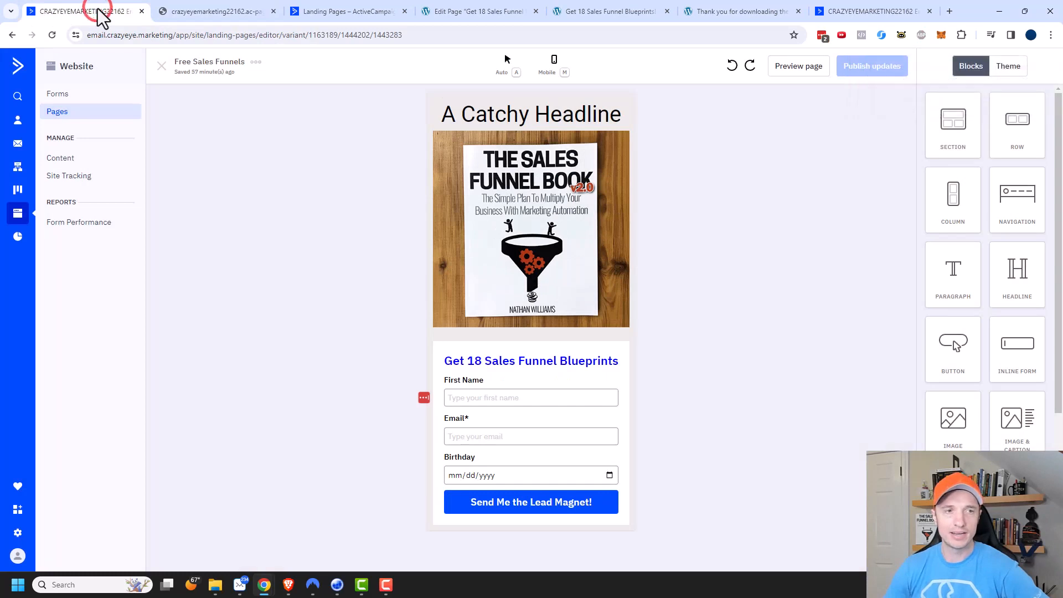
Open the page settings of the Free Sales Funnels page and examine its search and social metadata fields.
{"action": "left_click", "coordinate": [64, 112]}
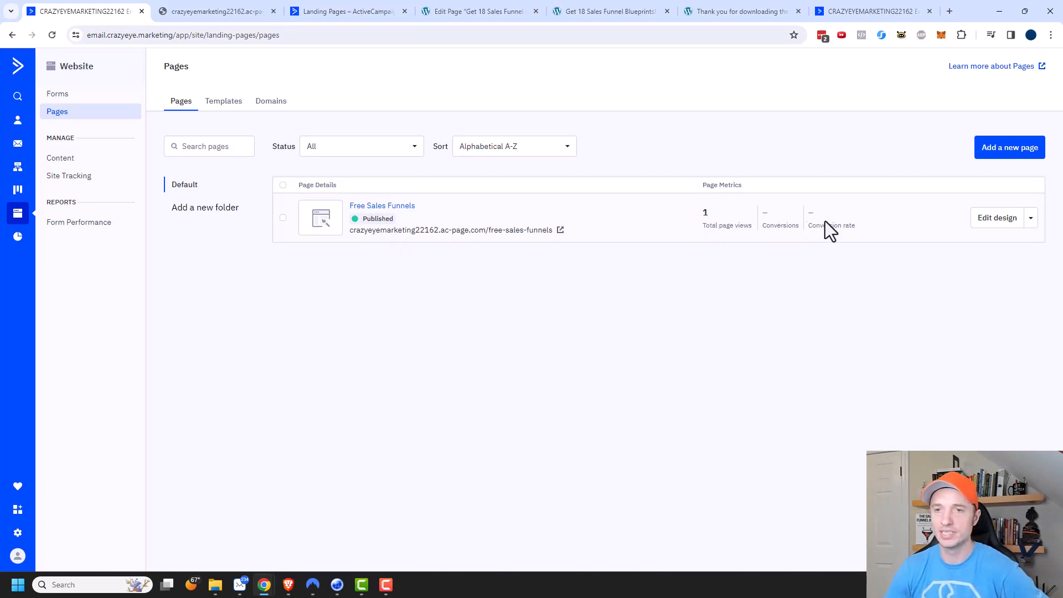
{"action": "left_click", "coordinate": [1031, 218]}
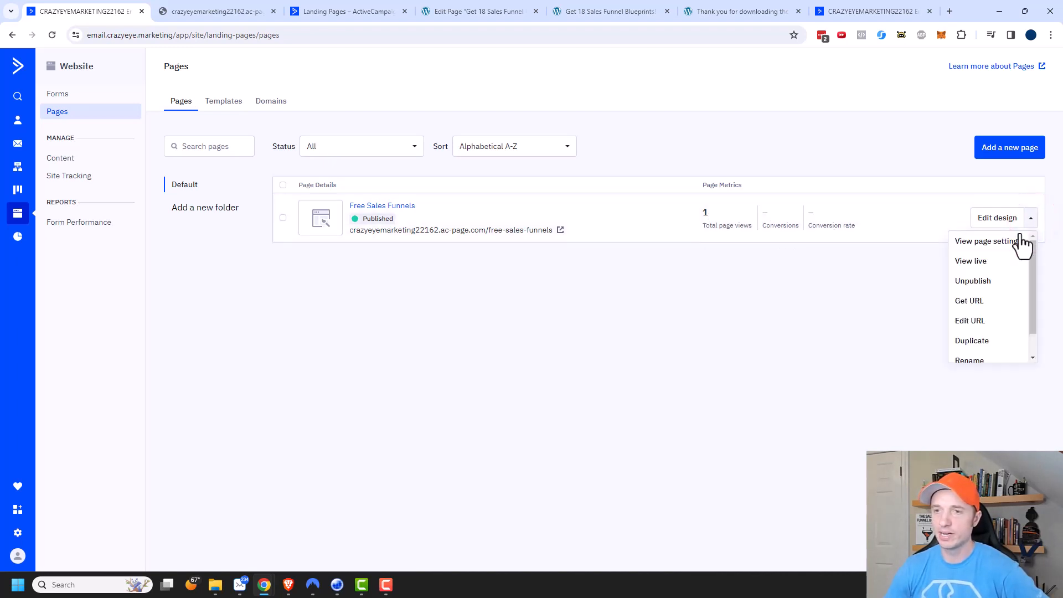
{"action": "left_click", "coordinate": [1006, 246]}
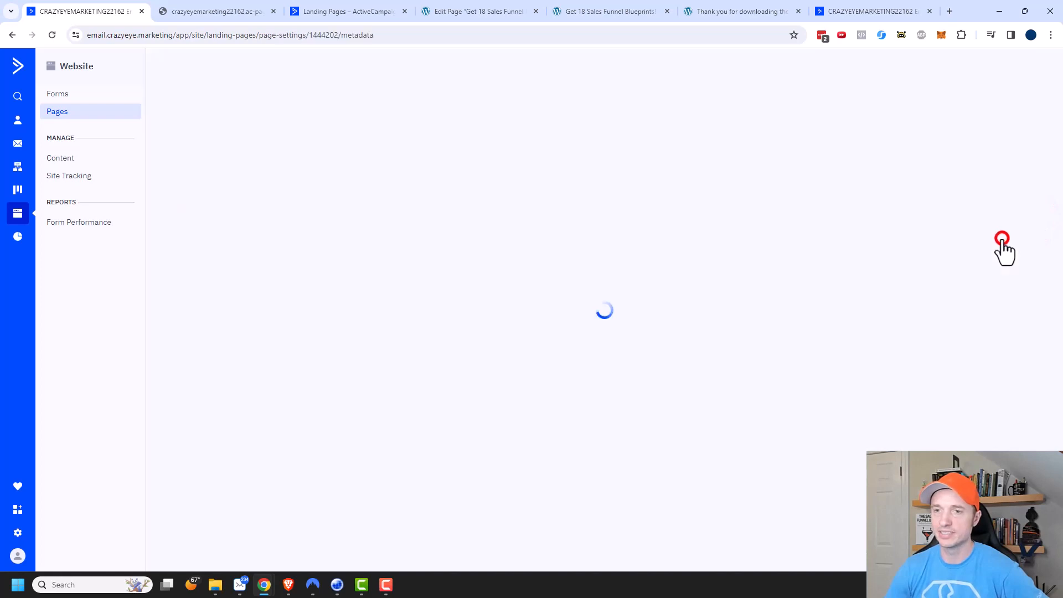
{"action": "scroll", "coordinate": [896, 299], "scroll_direction": "down", "scroll_amount": 1}
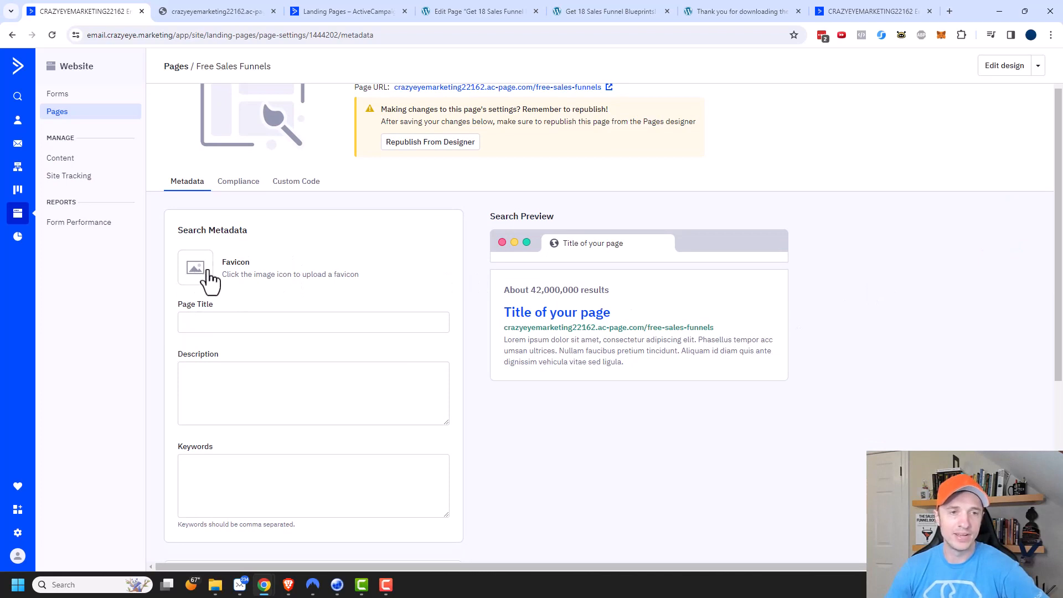
{"action": "scroll", "coordinate": [210, 310], "scroll_direction": "down", "scroll_amount": 1}
{"action": "left_click", "coordinate": [212, 340]}
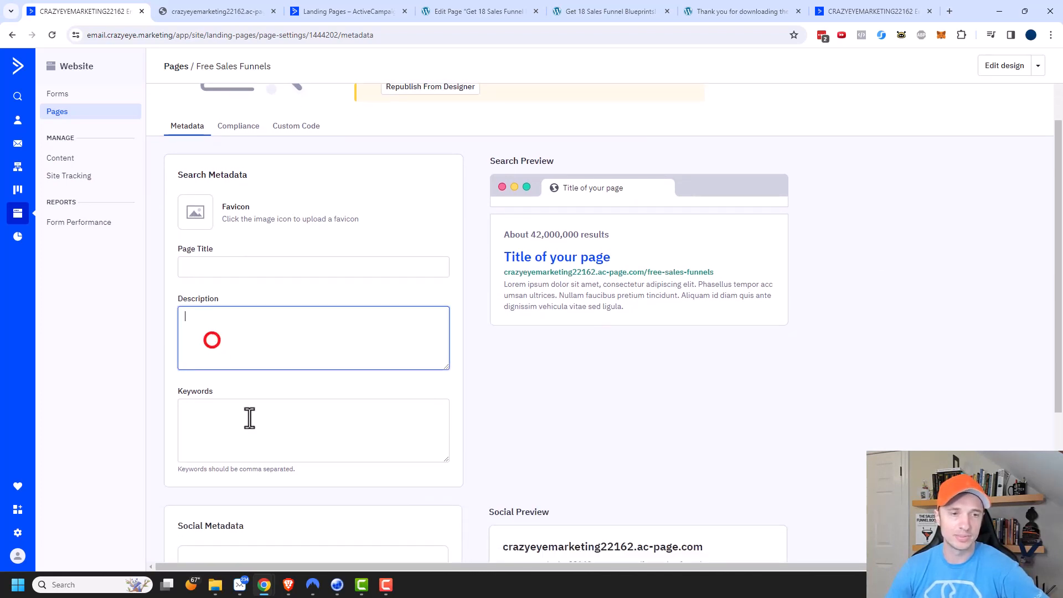
{"action": "left_click", "coordinate": [248, 427]}
{"action": "scroll", "coordinate": [244, 434], "scroll_direction": "down", "scroll_amount": 4}
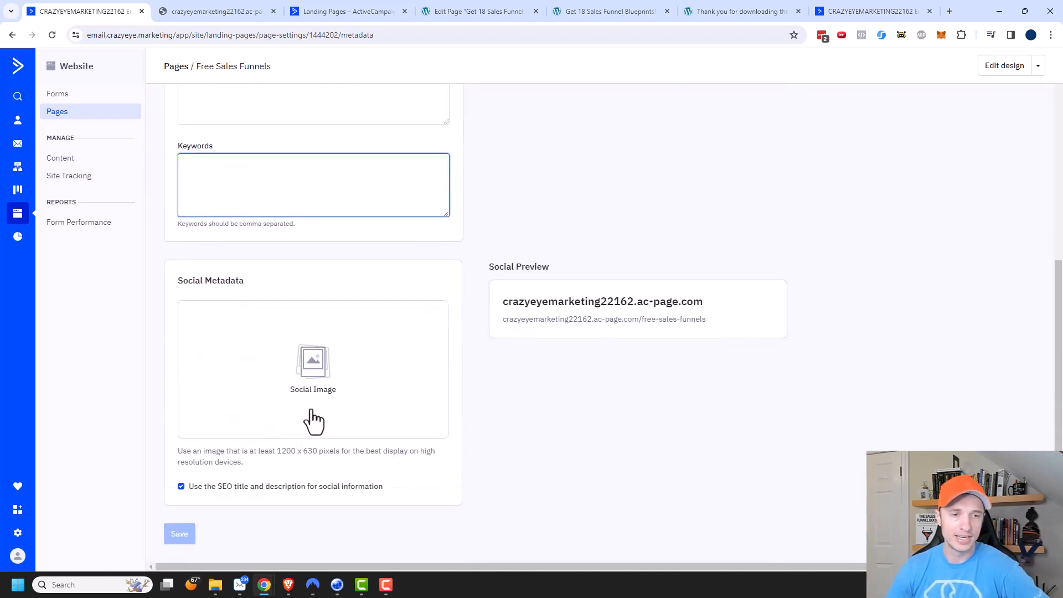
{"action": "scroll", "coordinate": [437, 396], "scroll_direction": "up", "scroll_amount": 2}
{"action": "scroll", "coordinate": [344, 445], "scroll_direction": "up", "scroll_amount": 3}
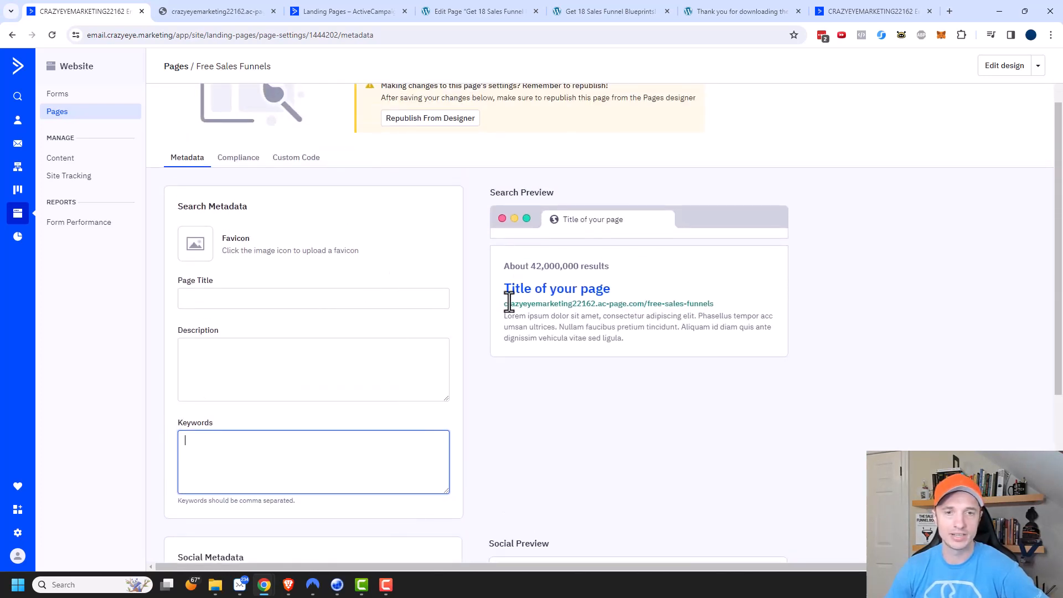
Examine the page's EU cookie banner compliance settings and its custom code fields for the head and body.
{"action": "left_click", "coordinate": [241, 161]}
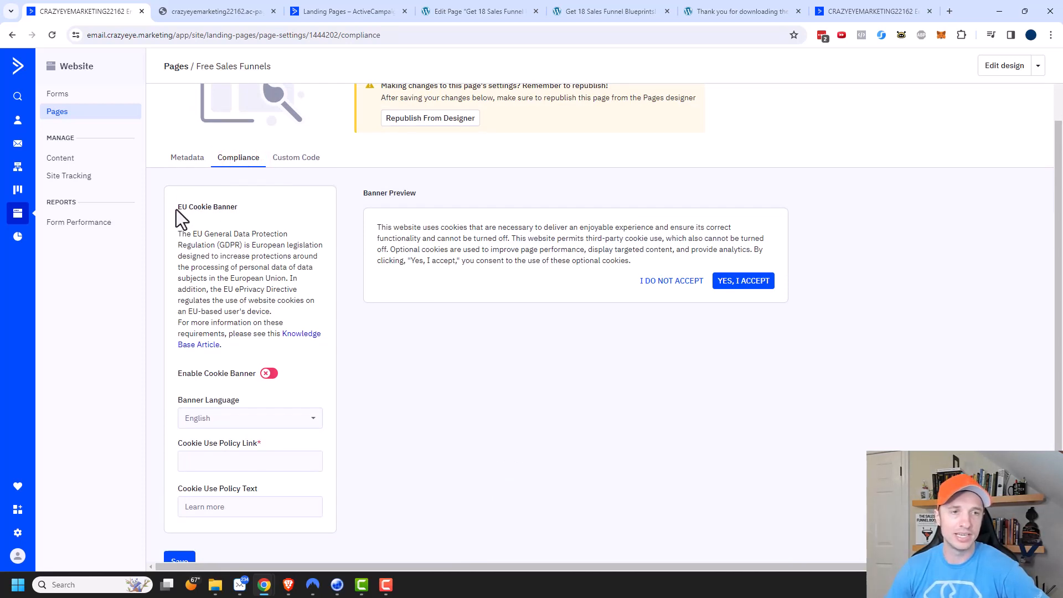
{"action": "left_click_drag", "start_coordinate": [177, 210], "coordinate": [254, 209]}
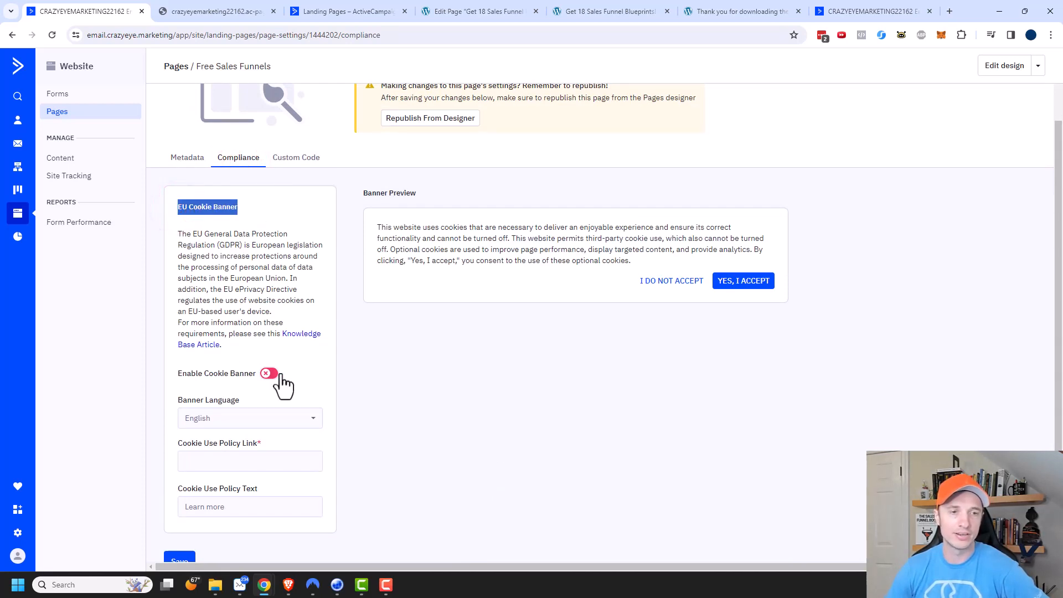
{"action": "scroll", "coordinate": [243, 452], "scroll_direction": "down", "scroll_amount": 1}
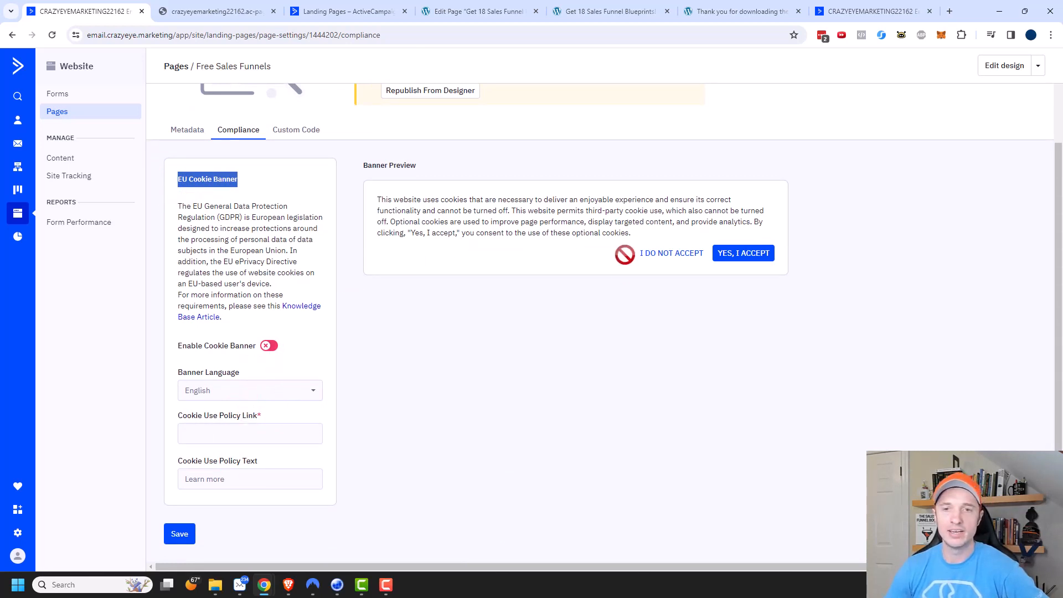
{"action": "left_click", "coordinate": [295, 132]}
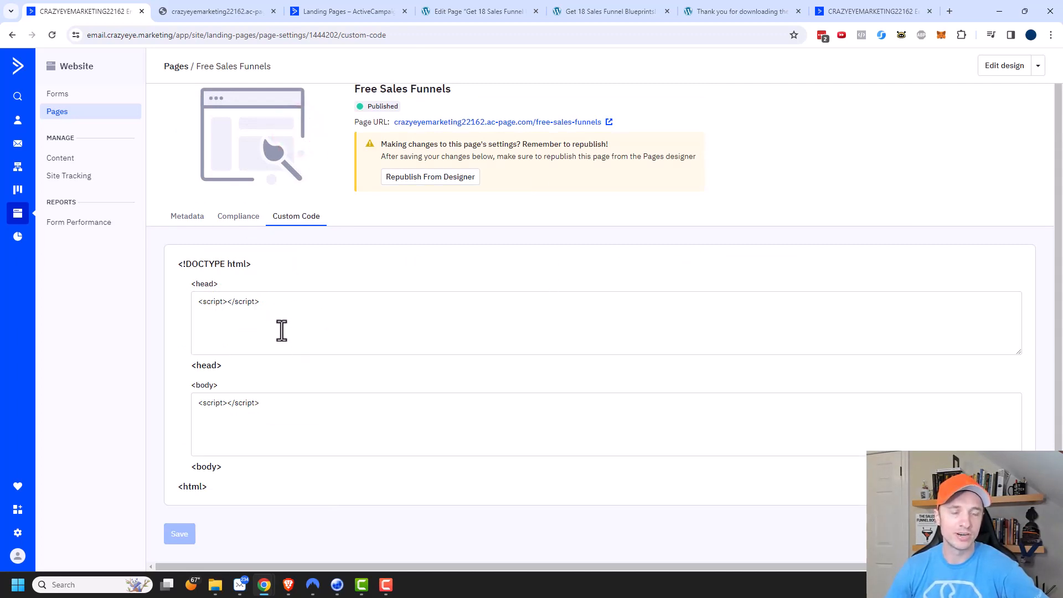
{"action": "triple_click", "coordinate": [303, 308]}
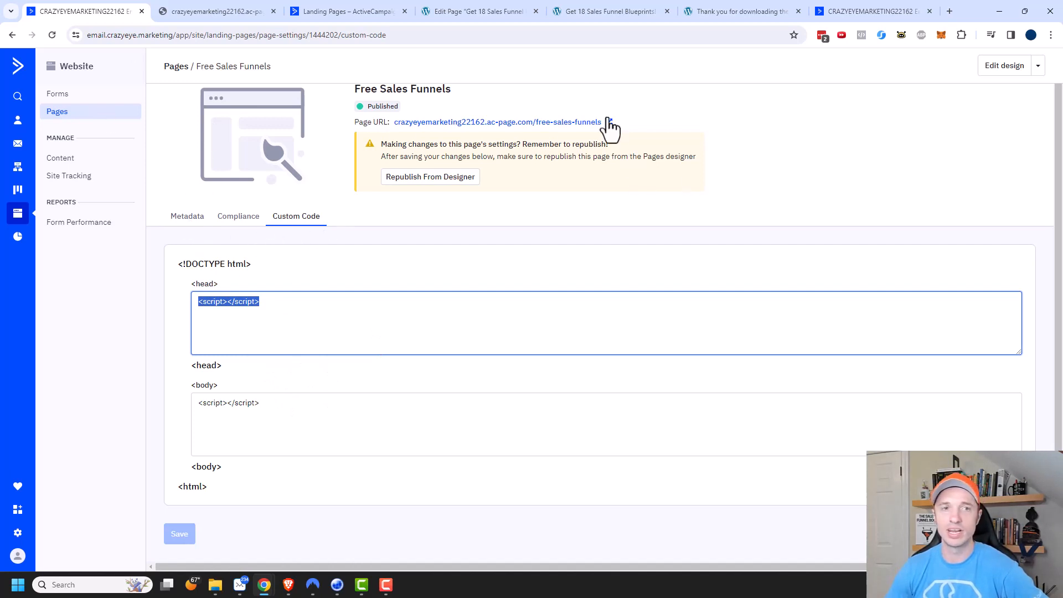
Return to the pages list and examine the management actions available for the Free Sales Funnels page.
{"action": "left_click", "coordinate": [60, 116]}
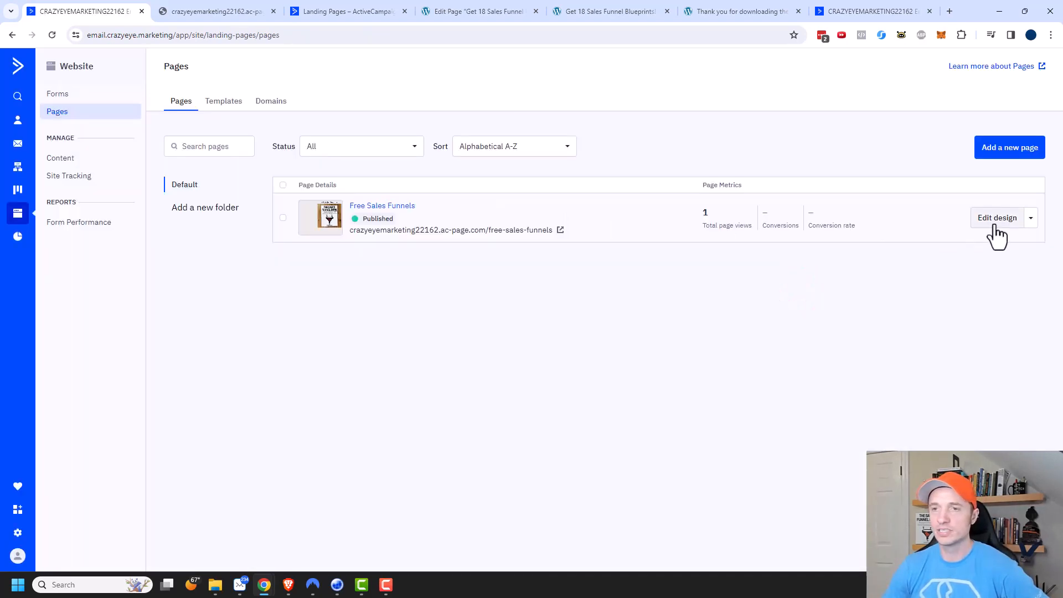
{"action": "left_click", "coordinate": [1031, 219]}
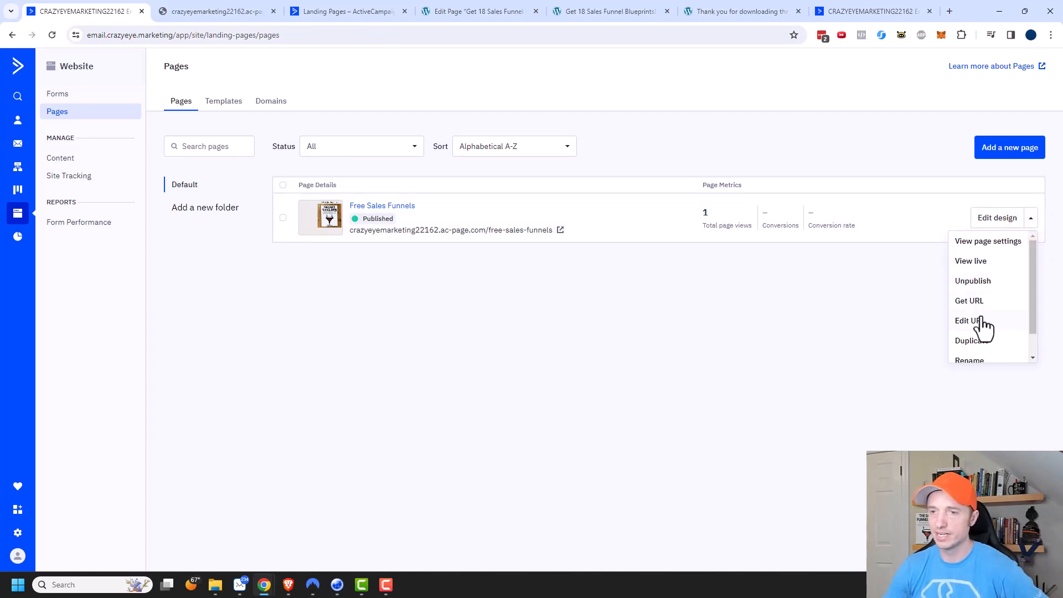
{"action": "scroll", "coordinate": [991, 324], "scroll_direction": "down", "scroll_amount": 1}
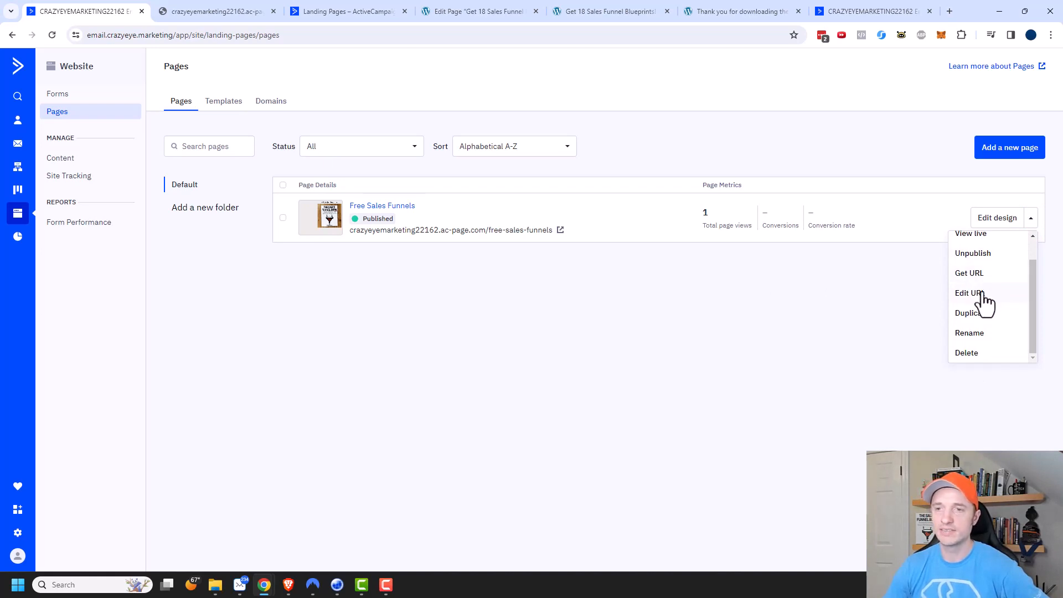
{"action": "scroll", "coordinate": [983, 294], "scroll_direction": "up", "scroll_amount": 1}
{"action": "left_click", "coordinate": [859, 269]}
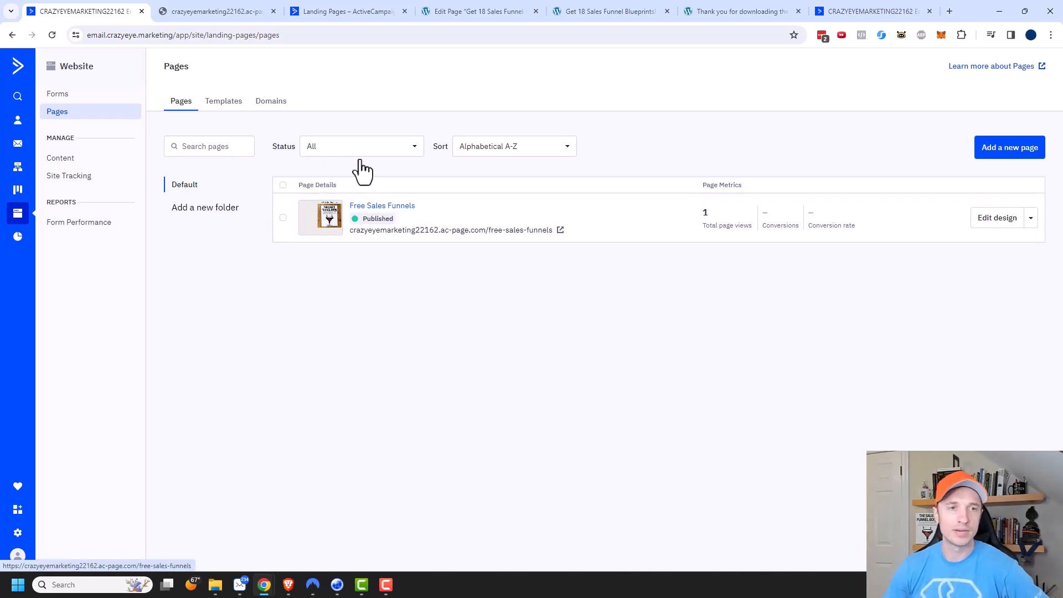
Create a new page from the Blank stock template and name it Free Sales Funnels - TY.
{"action": "left_click", "coordinate": [991, 151]}
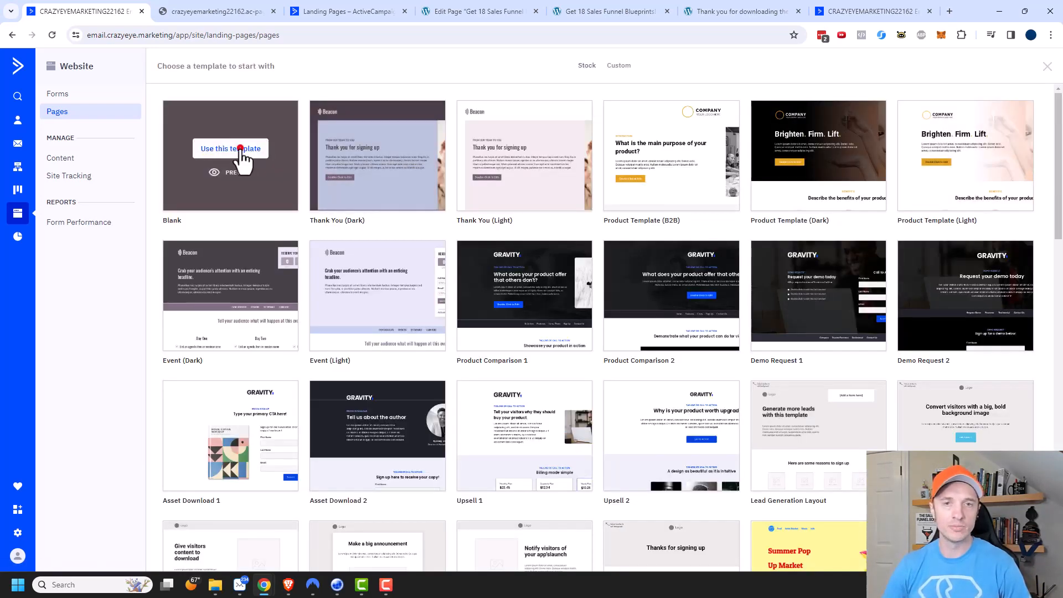
{"action": "left_click", "coordinate": [240, 149]}
{"action": "type", "text": "Free Sales Funnels - TY"}
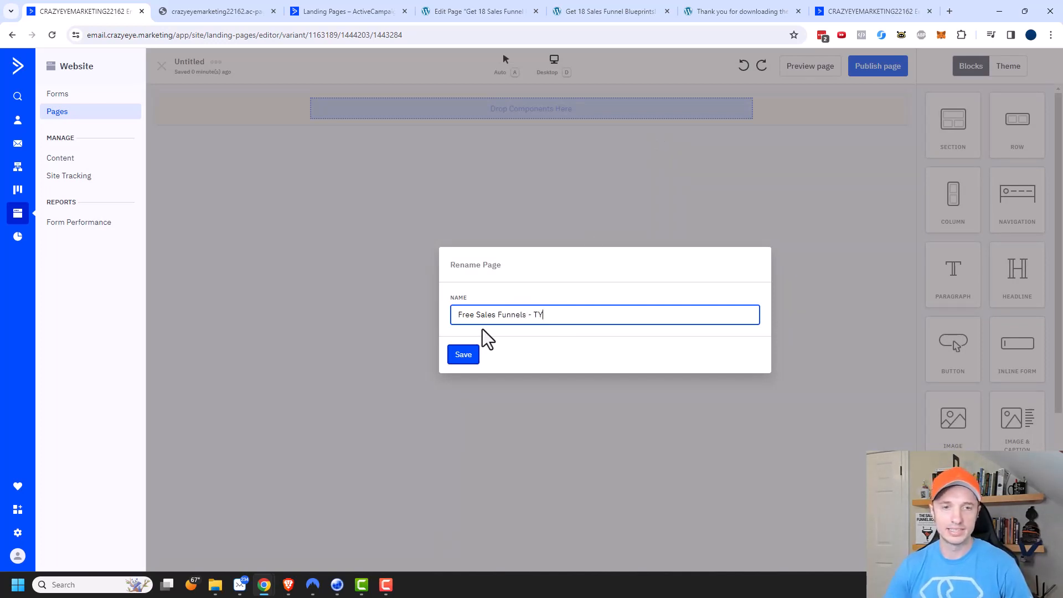
{"action": "left_click", "coordinate": [466, 359]}
Add a headline reading "Thank you for downloading the Free Sales Funnels!" and place a button with its default text below it.
{"action": "left_click_drag", "start_coordinate": [1022, 287], "coordinate": [565, 118]}
{"action": "left_click", "coordinate": [567, 122]}
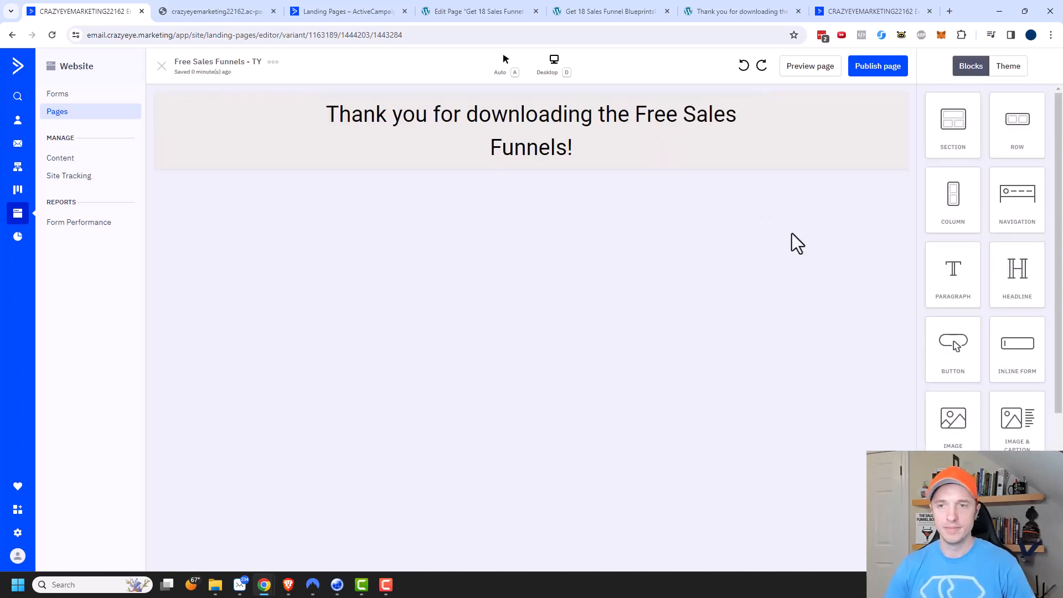
{"action": "left_click_drag", "start_coordinate": [945, 354], "coordinate": [492, 150]}
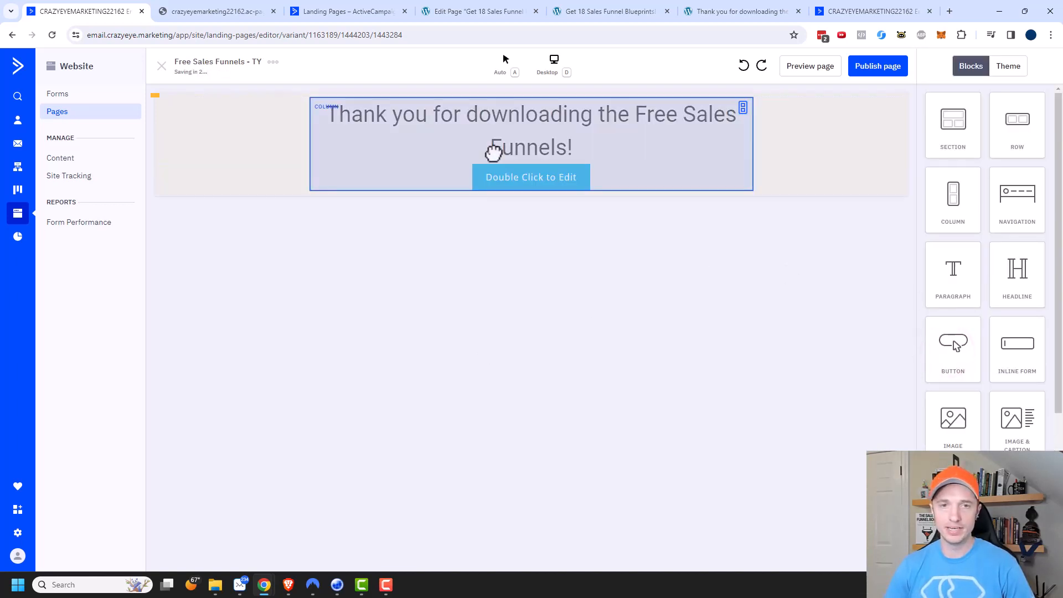
Publish the thank-you page on the default domain with the URL free-sales-funnels-ty, and copy its URL from the pages list.
{"action": "left_click", "coordinate": [885, 83]}
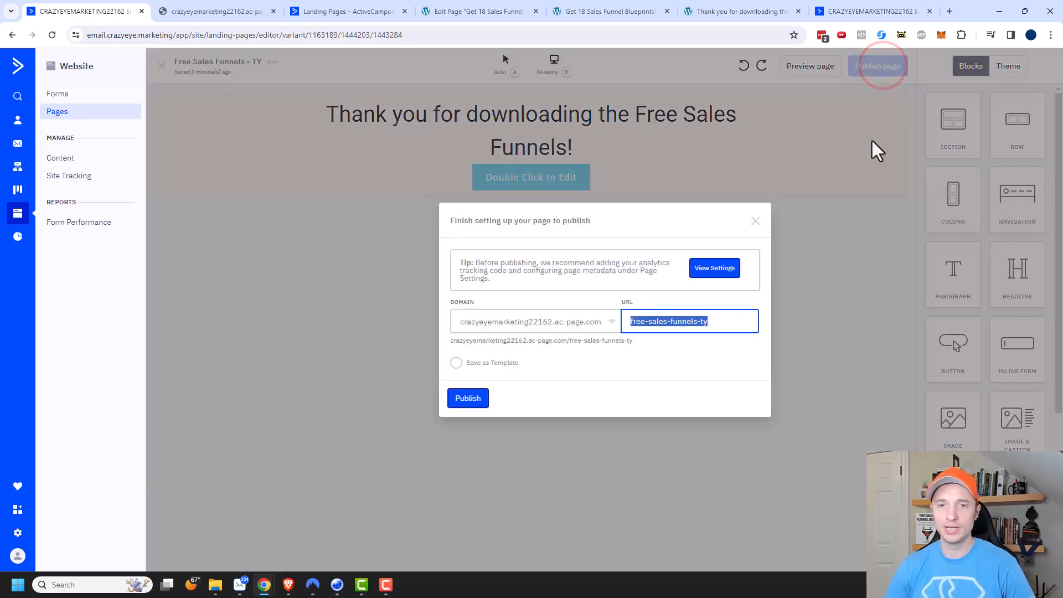
{"action": "left_click", "coordinate": [470, 400]}
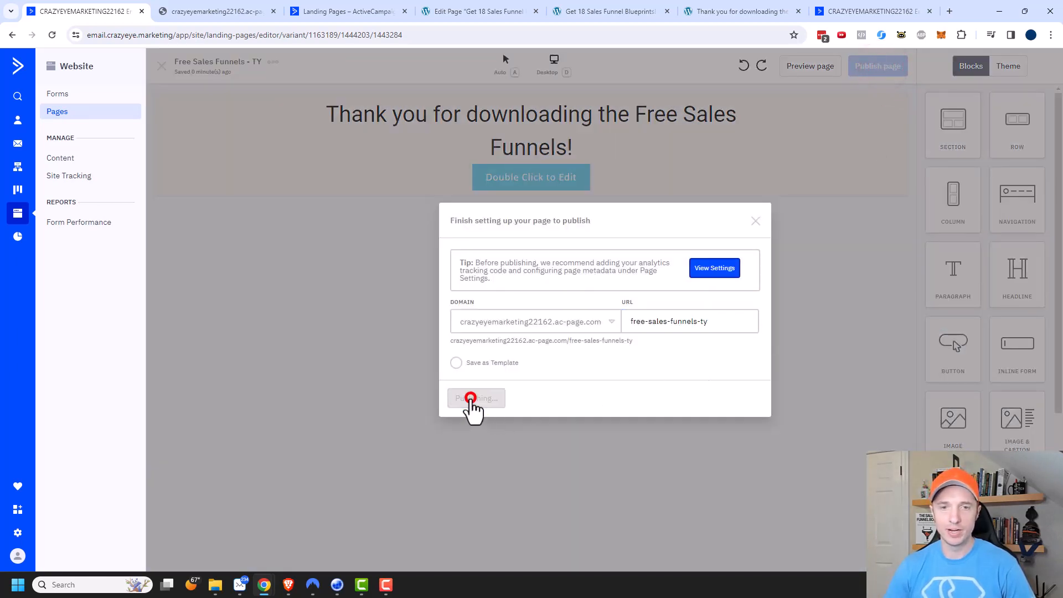
{"action": "left_click", "coordinate": [73, 113]}
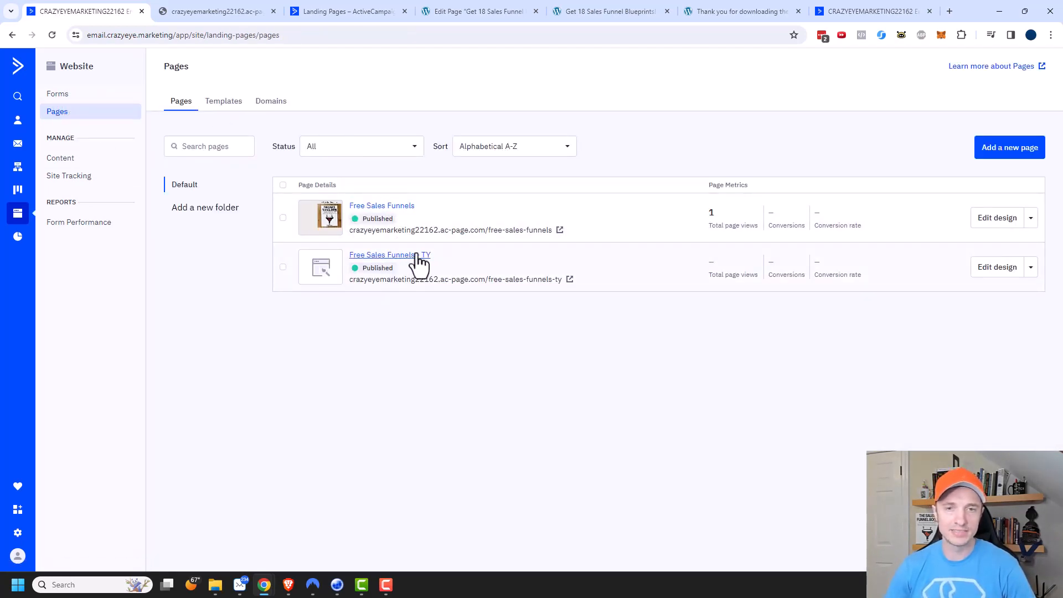
{"action": "left_click", "coordinate": [1032, 268]}
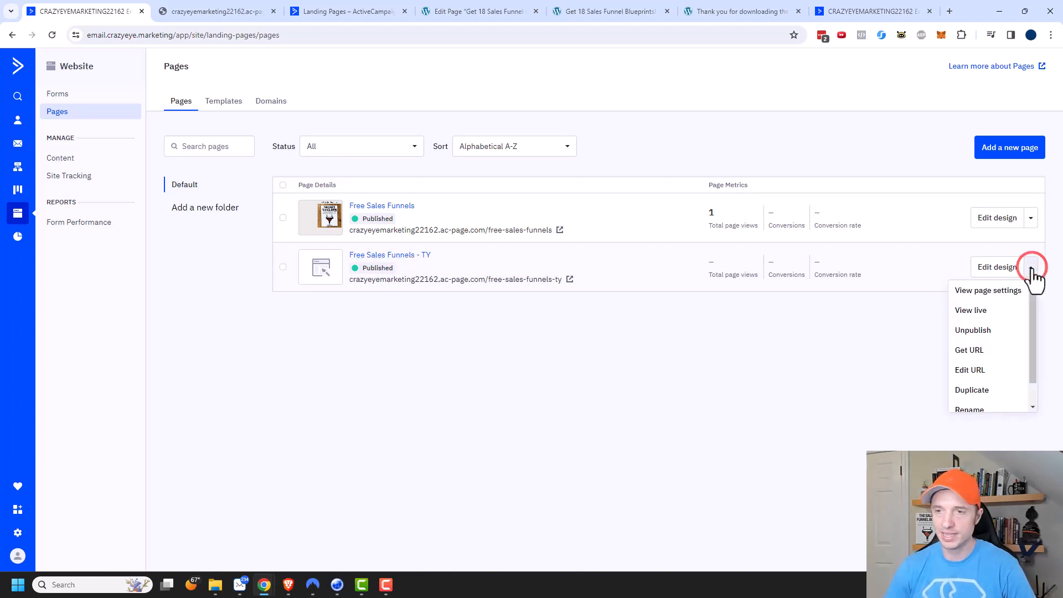
{"action": "left_click", "coordinate": [968, 351]}
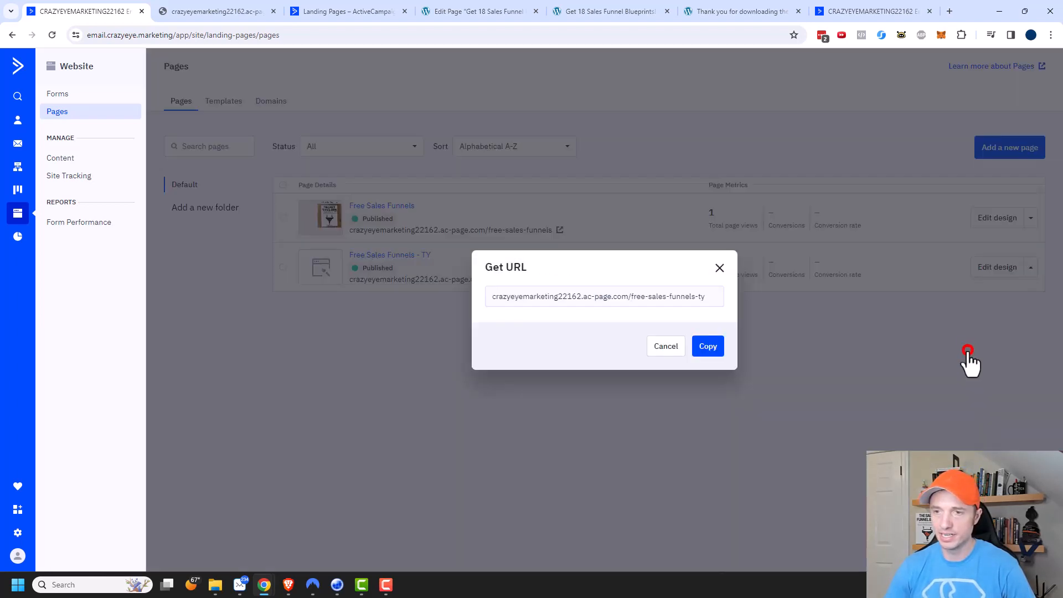
{"action": "left_click", "coordinate": [686, 302]}
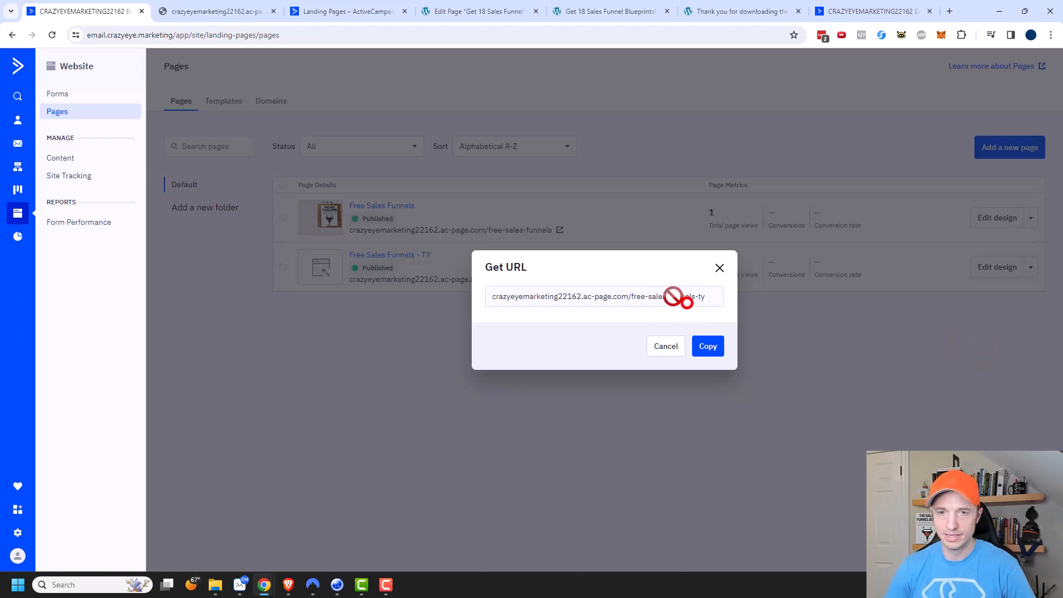
{"action": "left_click", "coordinate": [709, 348]}
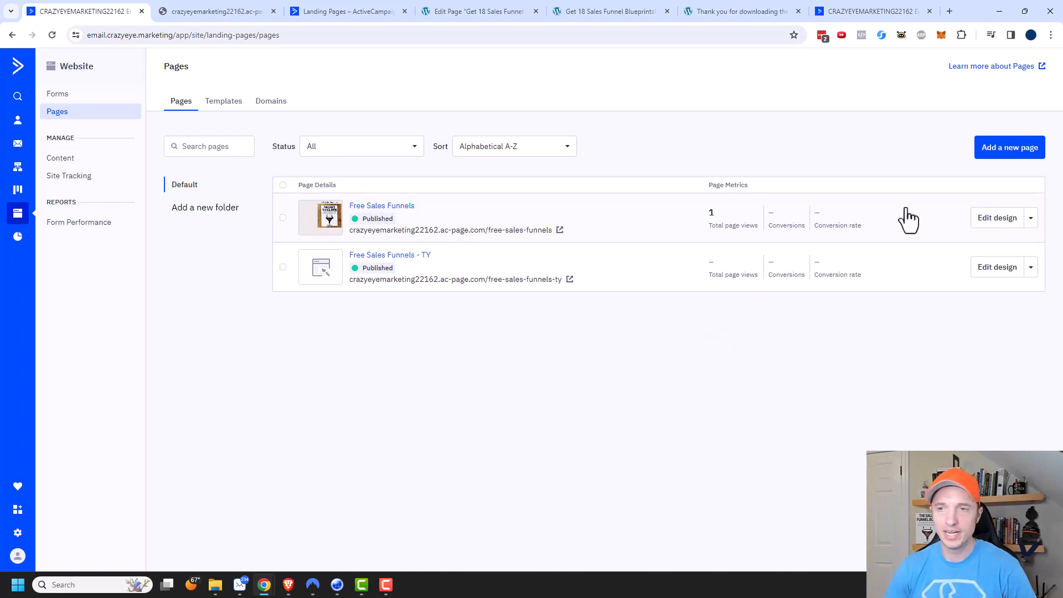
Edit the inline form on the Free Sales Funnels page so submitting opens the copied free-sales-funnels-ty URL, and update the form.
{"action": "left_click", "coordinate": [997, 224]}
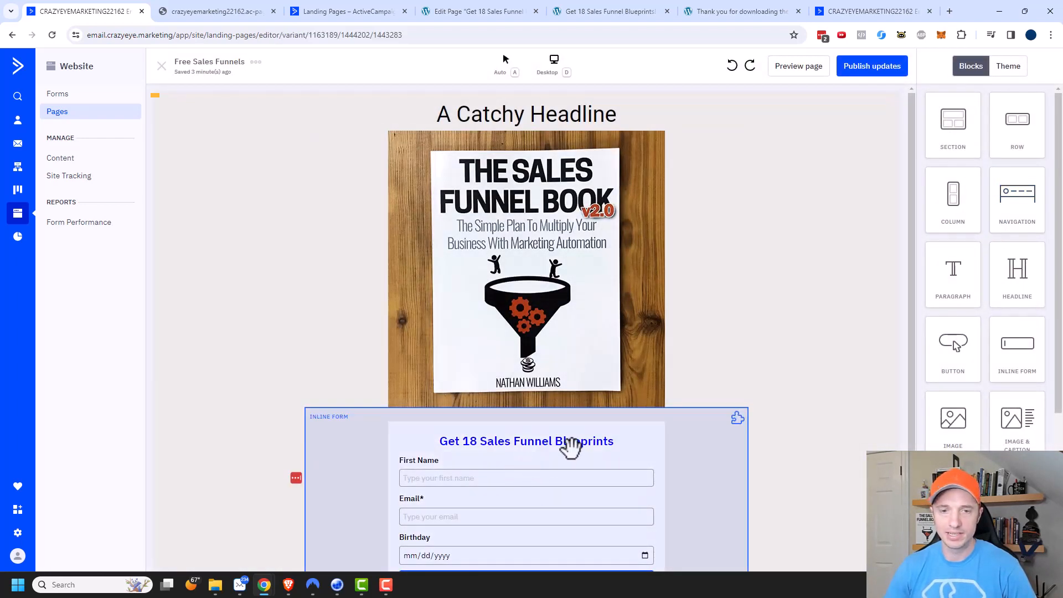
{"action": "left_click", "coordinate": [572, 450]}
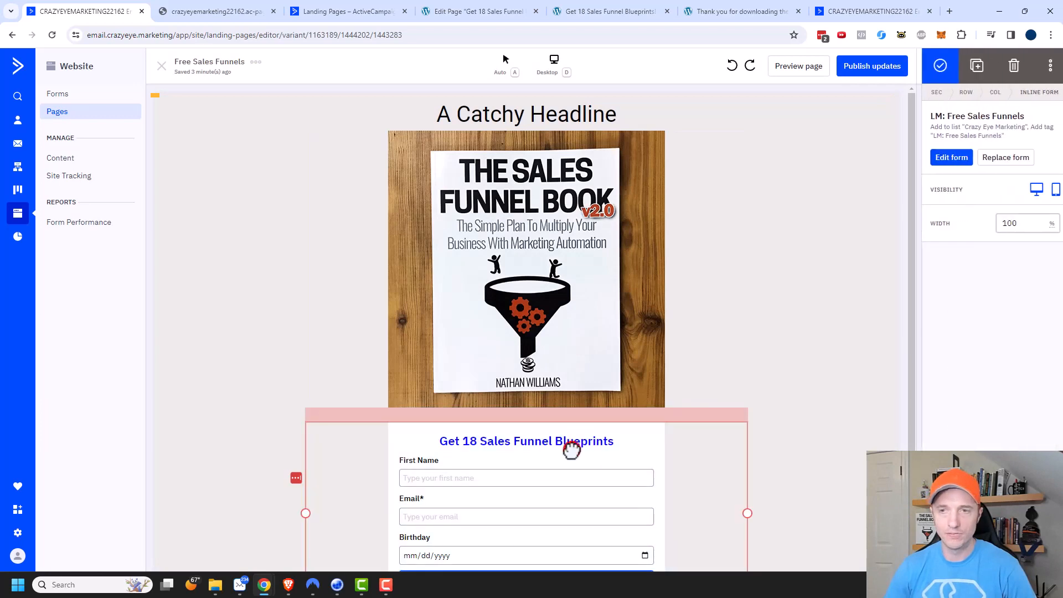
{"action": "left_click", "coordinate": [949, 158]}
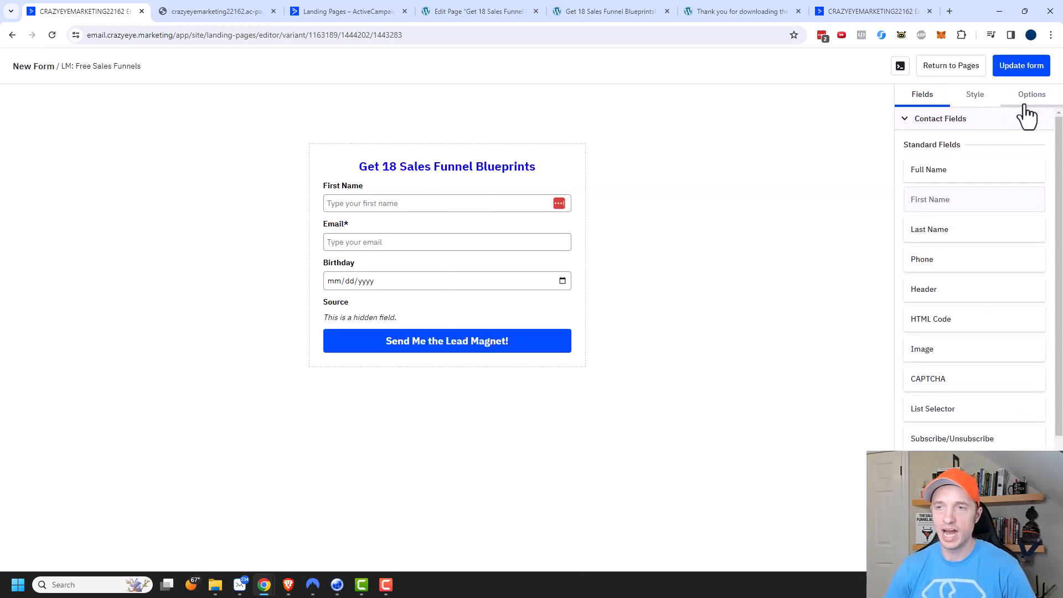
{"action": "left_click", "coordinate": [1029, 104]}
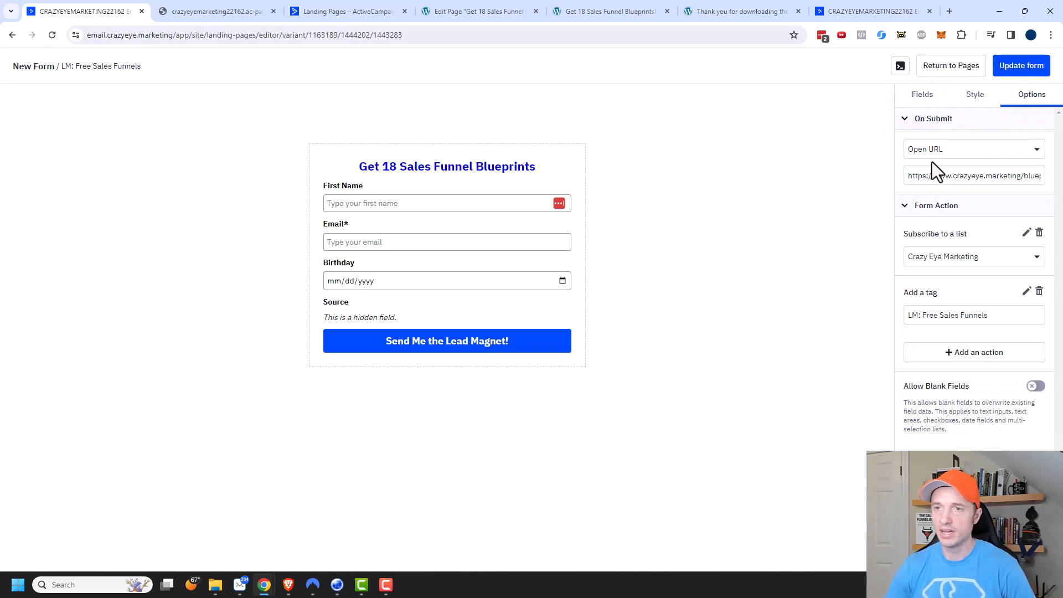
{"action": "left_click", "coordinate": [931, 175]}
{"action": "key", "text": "ctrl+a"}
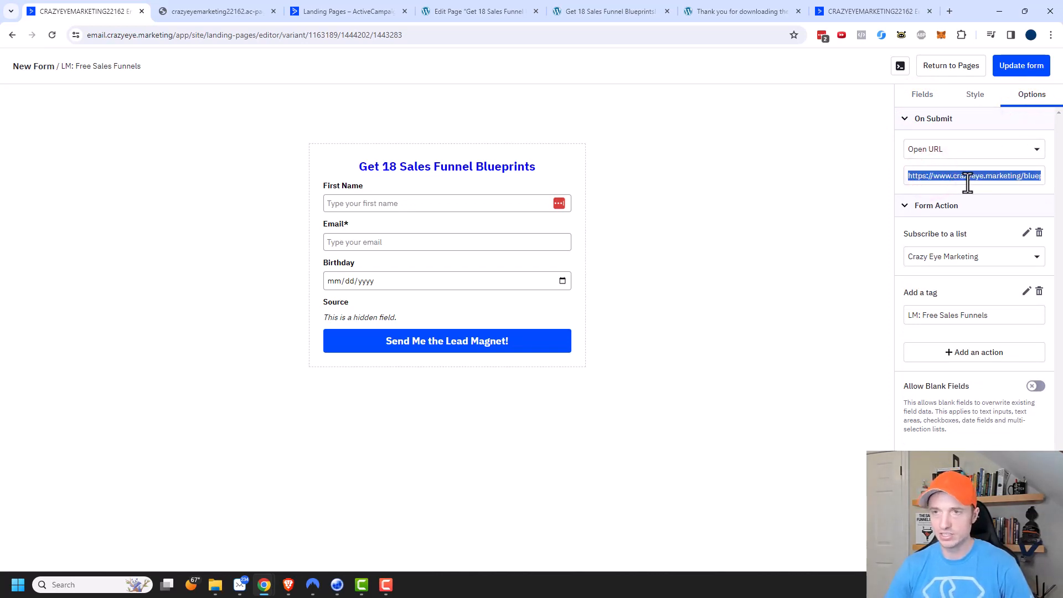
{"action": "type", "text": "https://crazyeyemarketing22162.ac-page.com/free-sales-funnels-ty"}
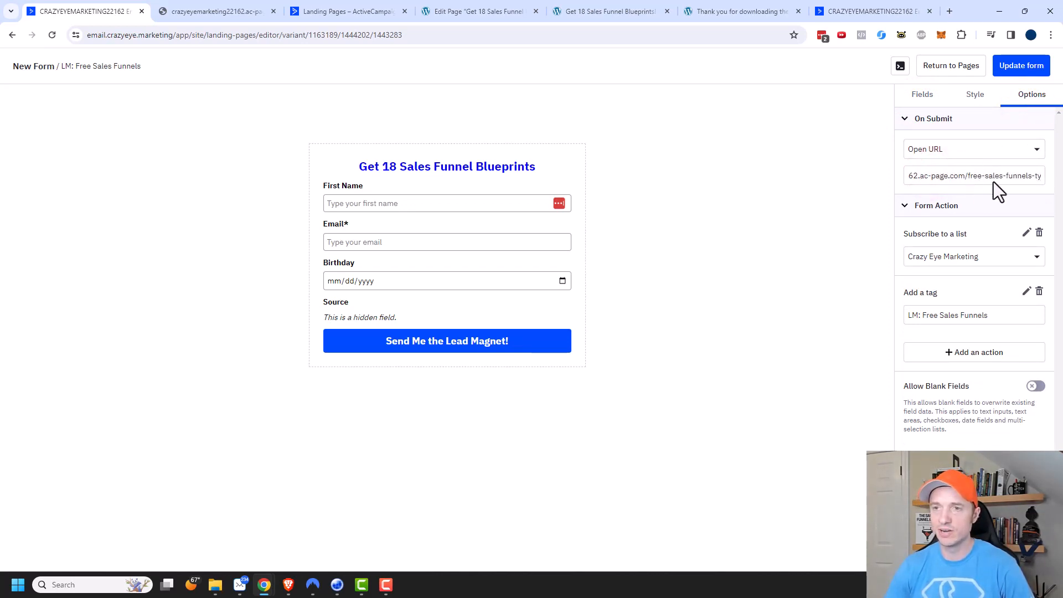
{"action": "left_click", "coordinate": [1029, 65]}
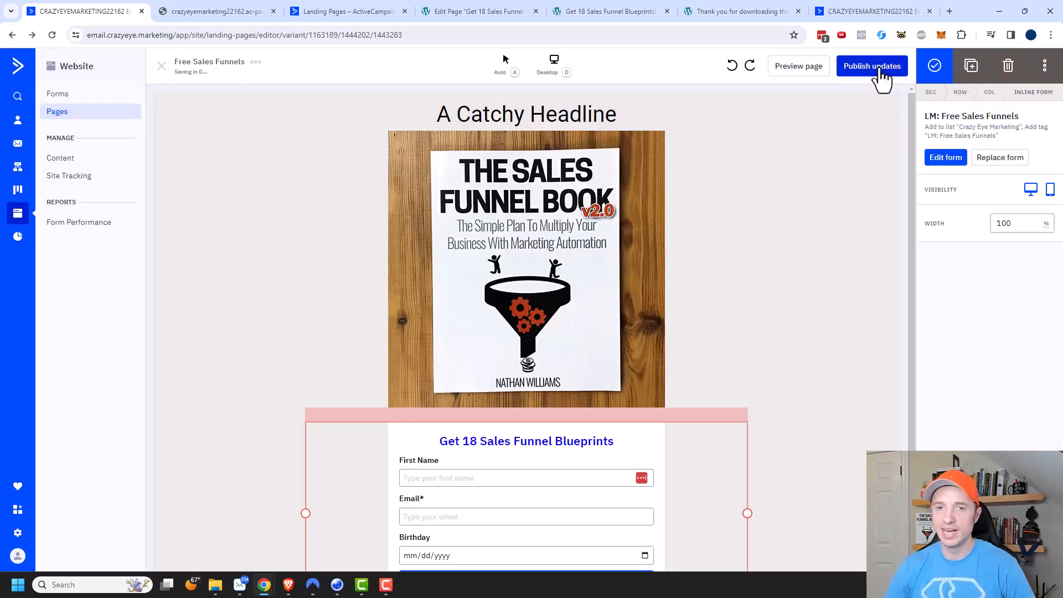
Publish the updates to the Free Sales Funnels page and test its live form by submitting a first name and e-mail address.
{"action": "left_click", "coordinate": [874, 66]}
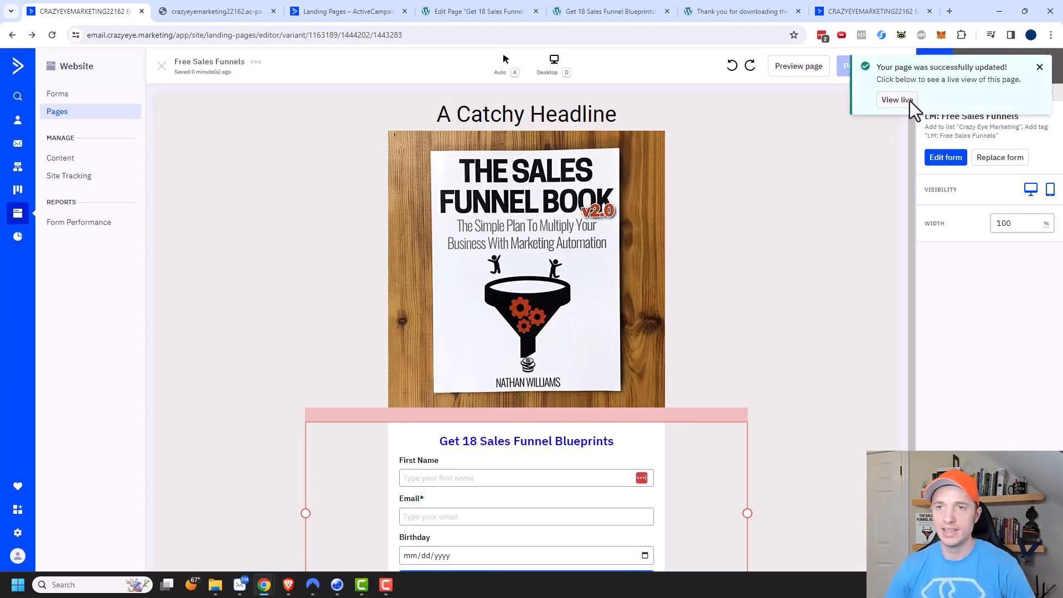
{"action": "left_click", "coordinate": [898, 100]}
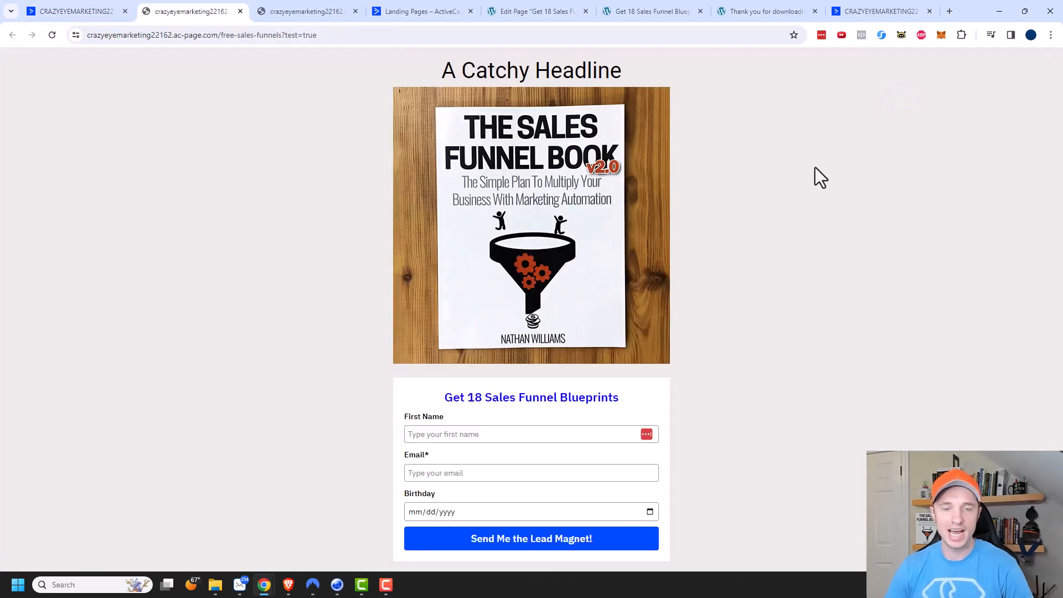
{"action": "left_click", "coordinate": [513, 437]}
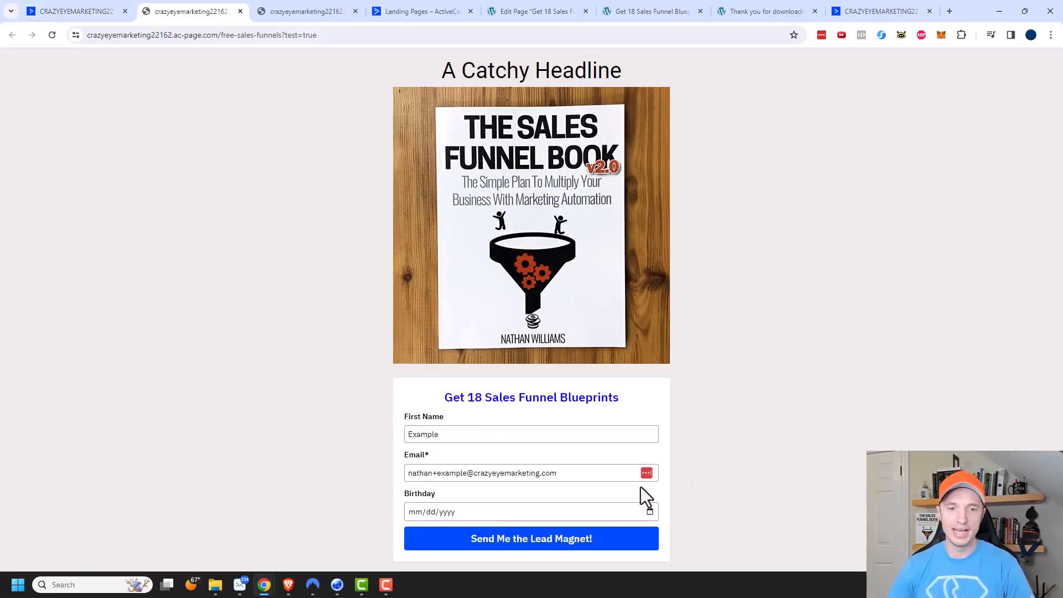
{"action": "left_click", "coordinate": [558, 541]}
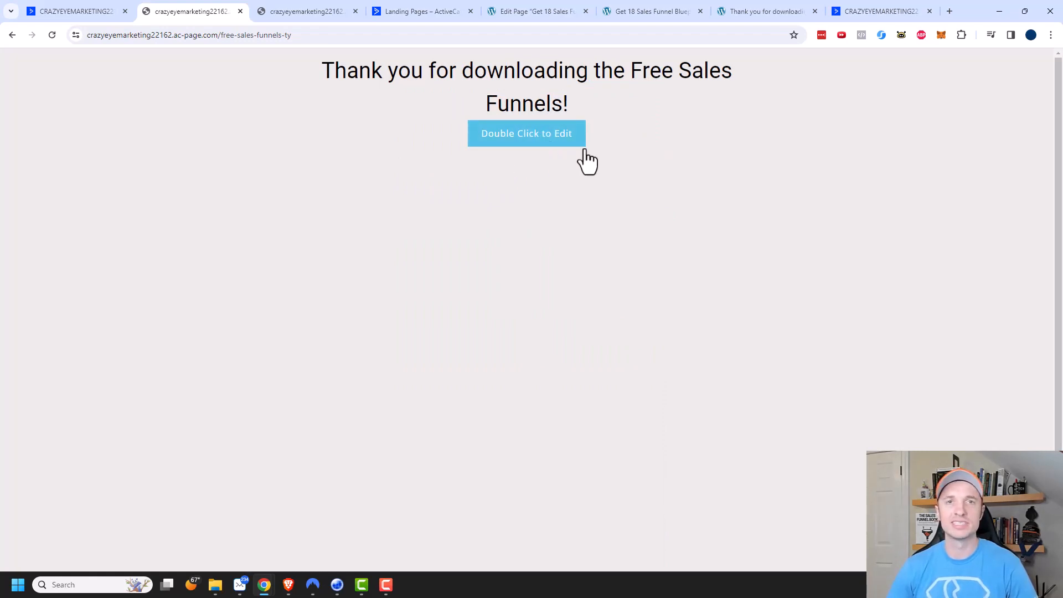
Return to the pages list and add a new folder named Free Sales Funnels.
{"action": "left_click", "coordinate": [71, 8]}
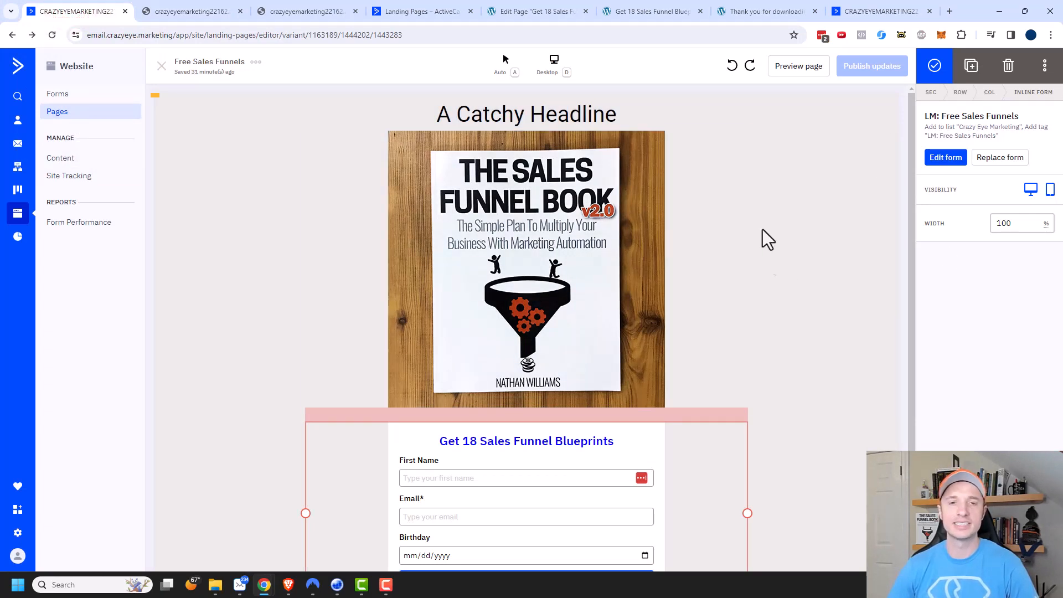
{"action": "left_click", "coordinate": [57, 113]}
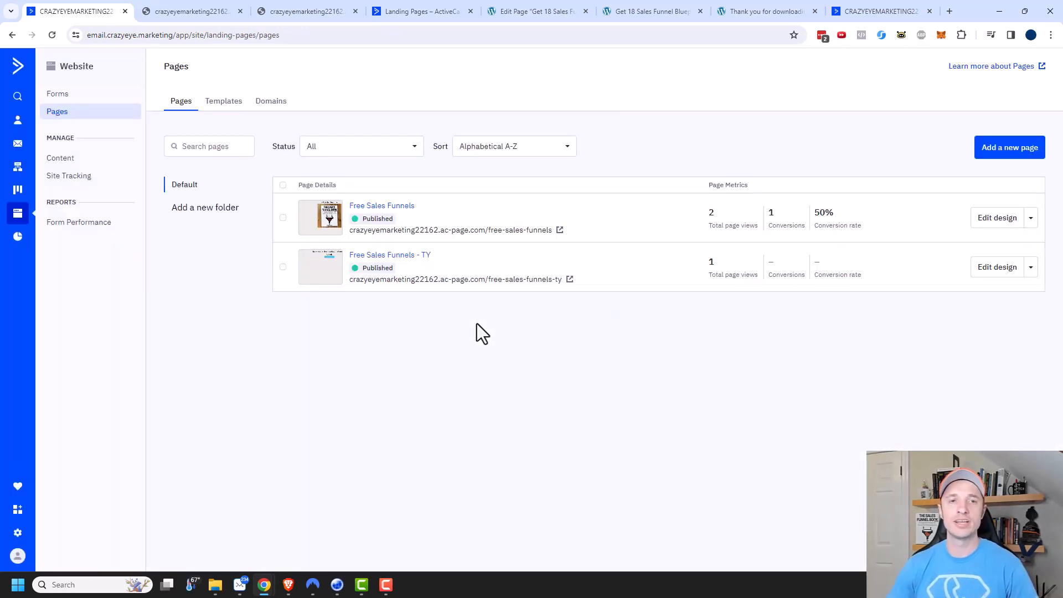
{"action": "left_click", "coordinate": [211, 209]}
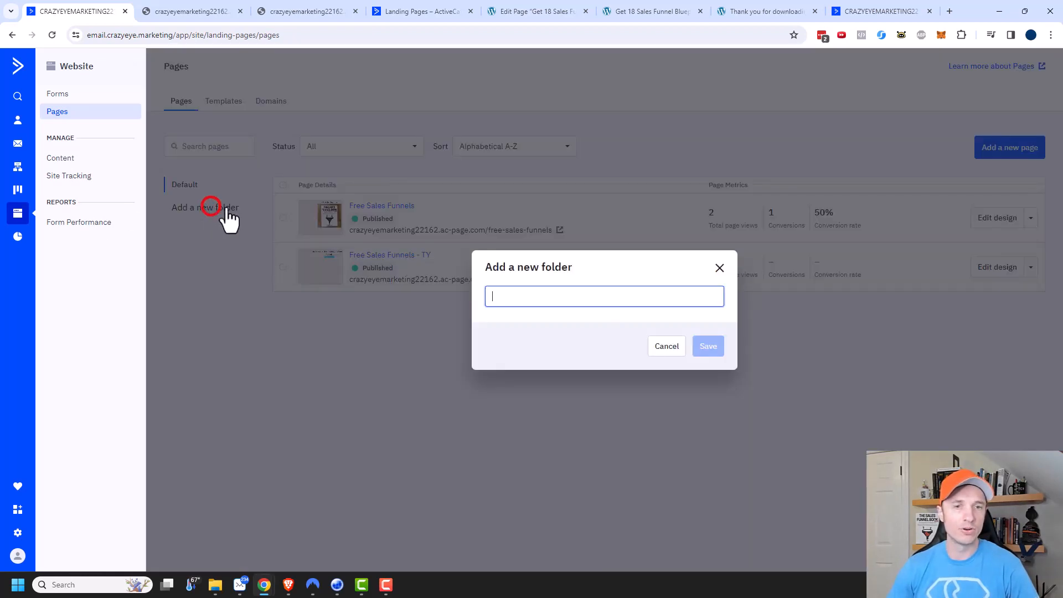
{"action": "left_click", "coordinate": [634, 296]}
{"action": "type", "text": "Free"}
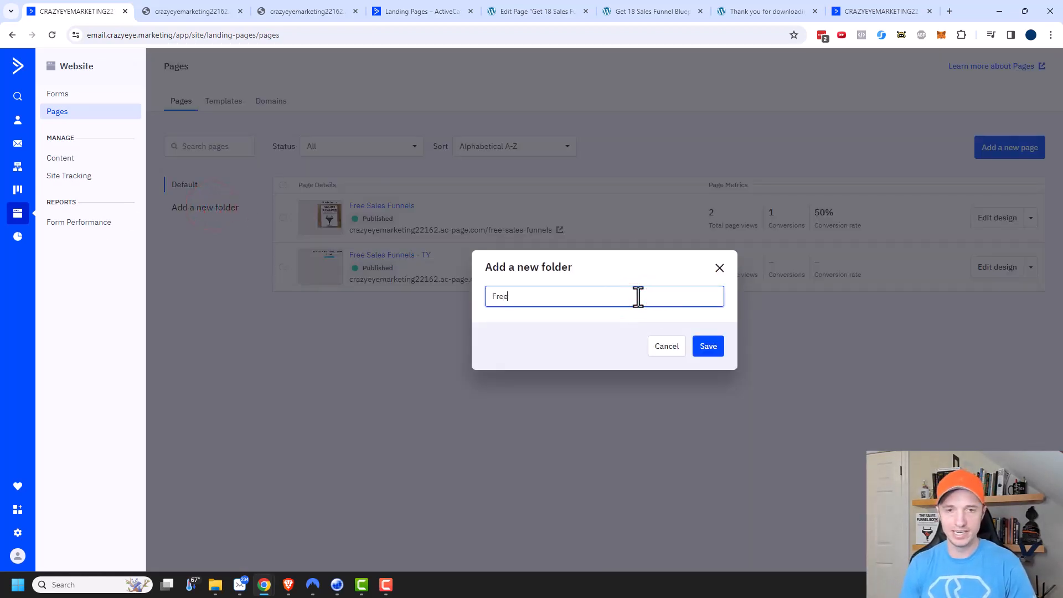
{"action": "type", "text": " Sales Funnels"}
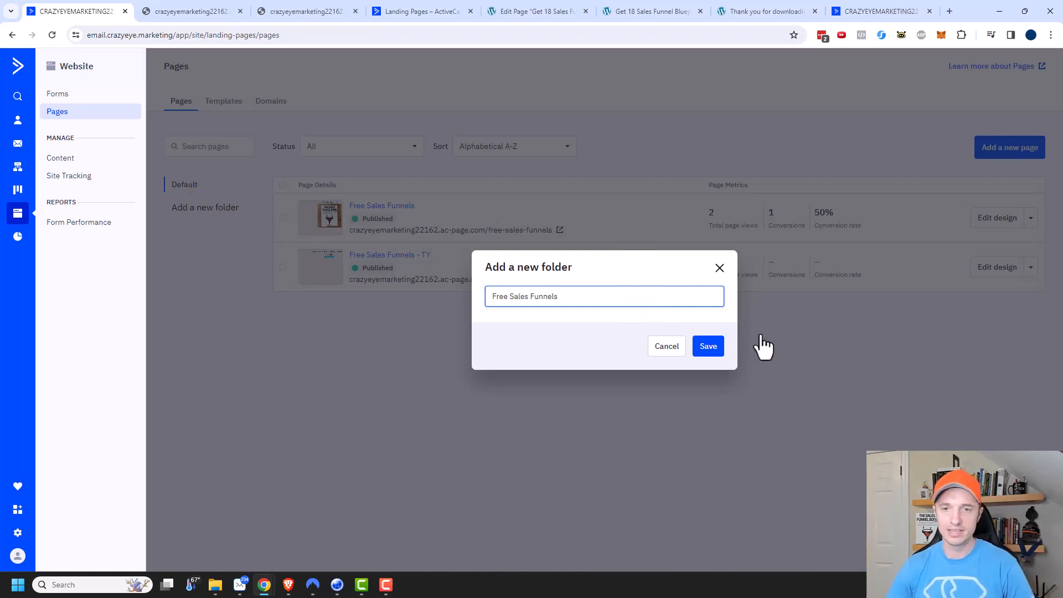
{"action": "left_click", "coordinate": [708, 346]}
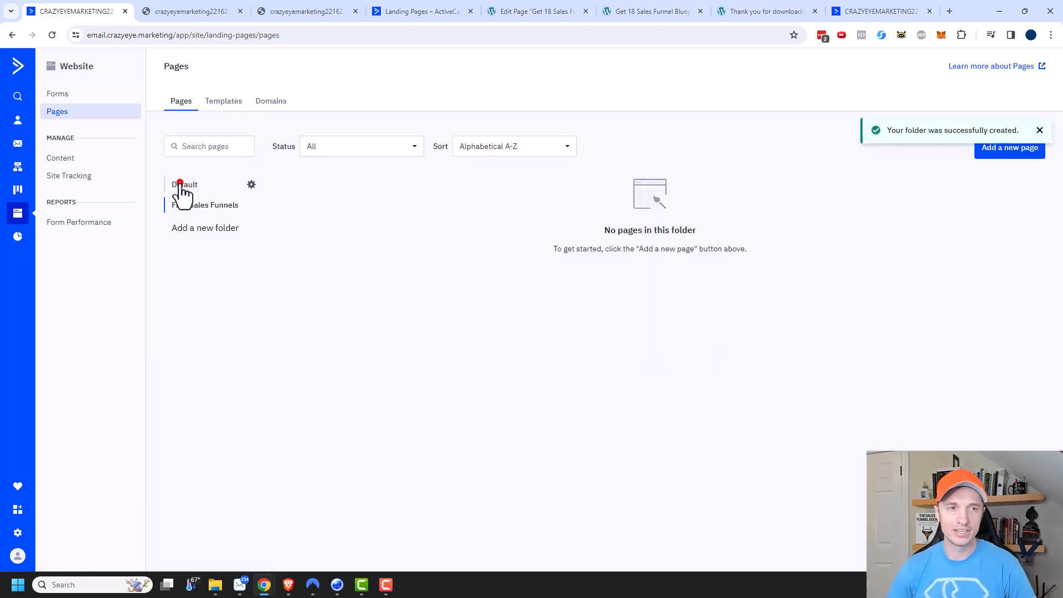
Move the Free Sales Funnels and Free Sales Funnels - TY pages from the Default folder into the Free Sales Funnels folder, and open that folder.
{"action": "left_click", "coordinate": [181, 185]}
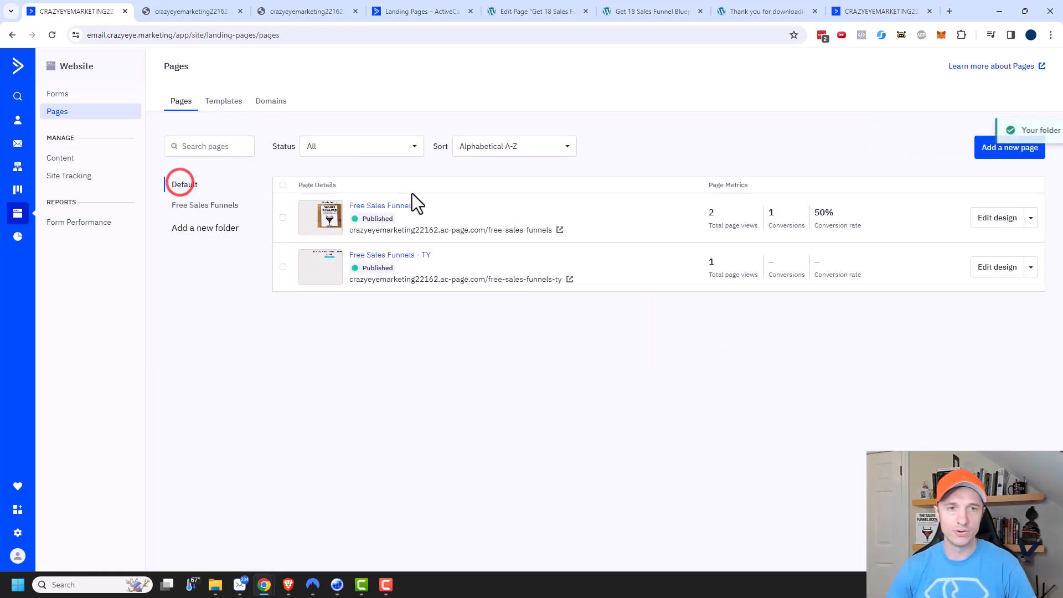
{"action": "left_click", "coordinate": [282, 217]}
{"action": "left_click", "coordinate": [283, 268]}
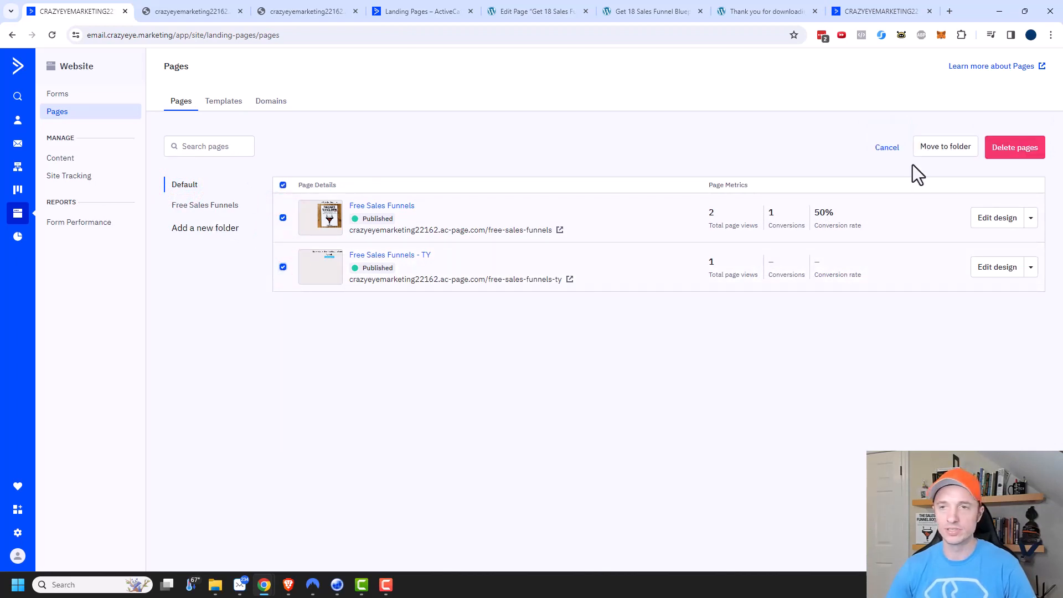
{"action": "left_click", "coordinate": [945, 157]}
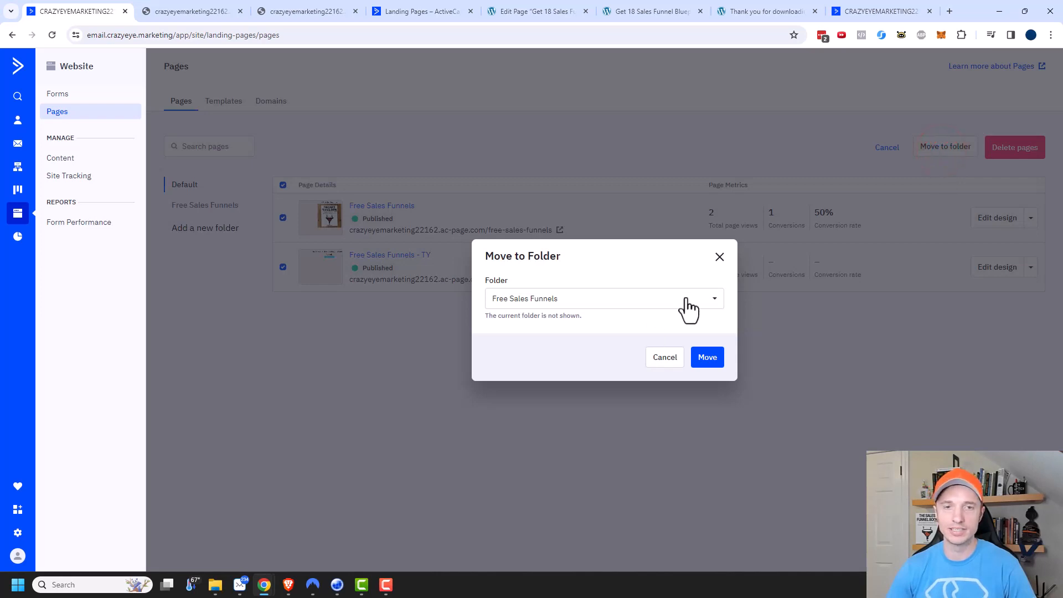
{"action": "left_click", "coordinate": [711, 359]}
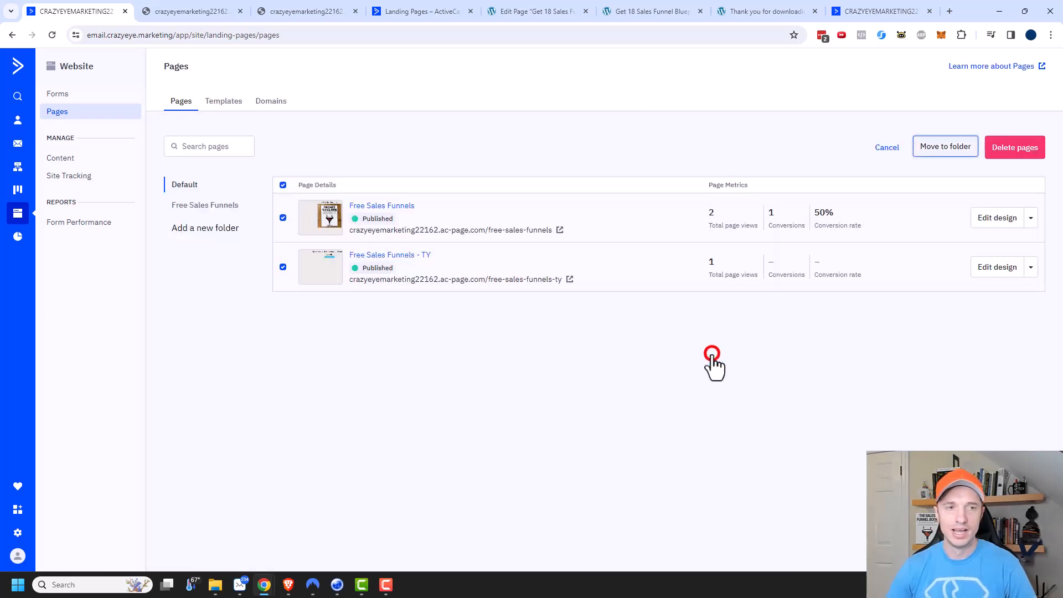
{"action": "left_click", "coordinate": [195, 205]}
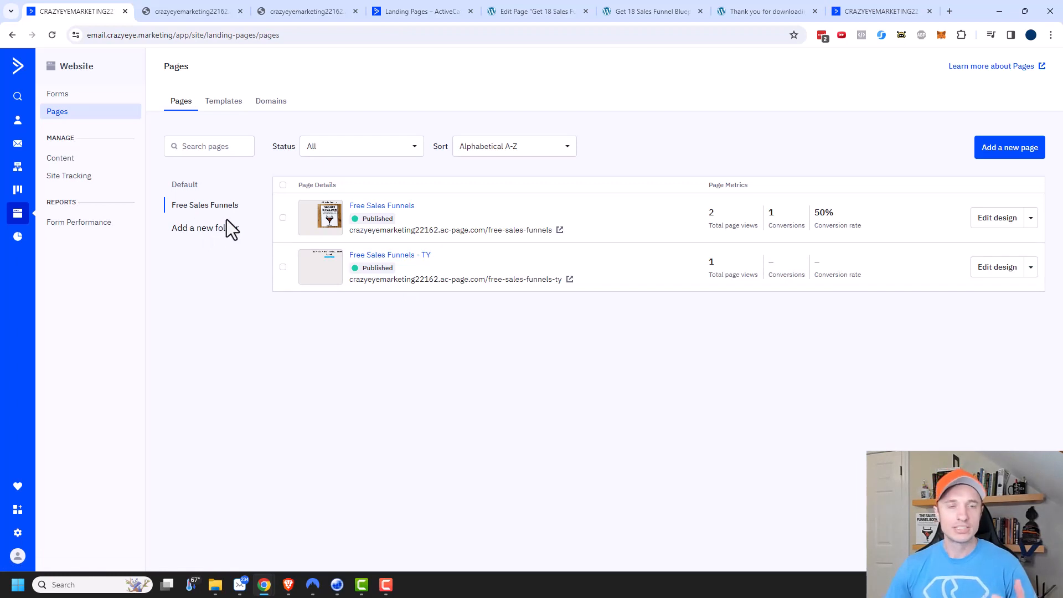
Start adding a custom domain with the option for no CNAME record created yet, and copy the CNAME target value.
{"action": "left_click", "coordinate": [273, 105]}
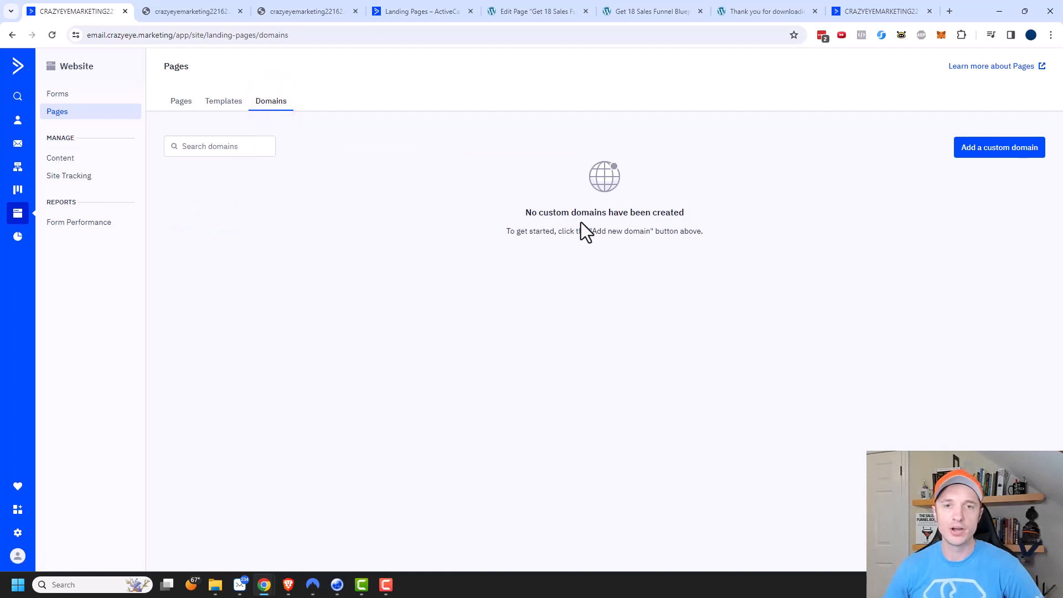
{"action": "left_click", "coordinate": [994, 159]}
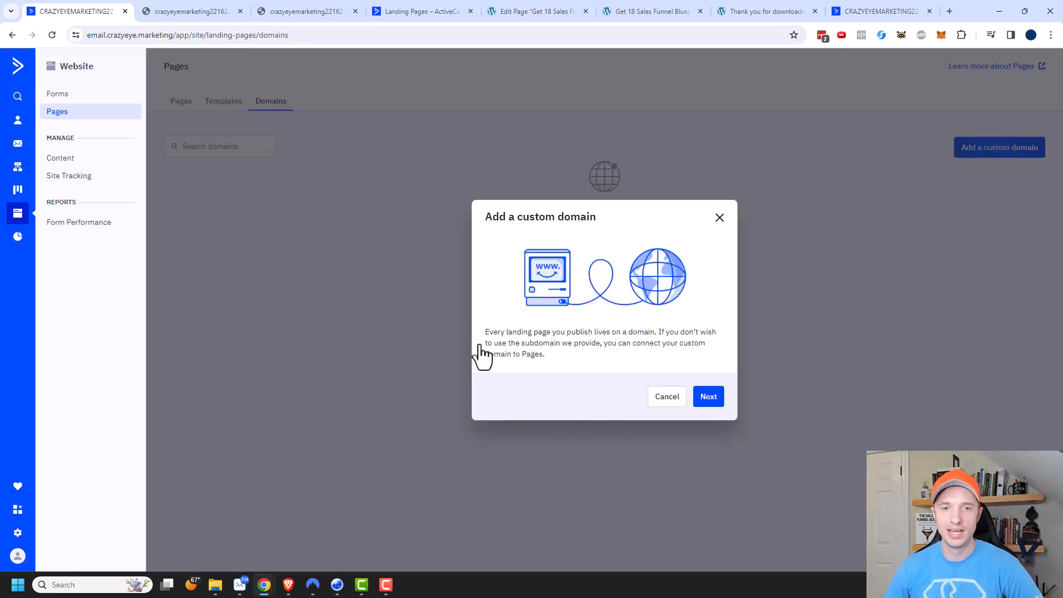
{"action": "left_click", "coordinate": [709, 397]}
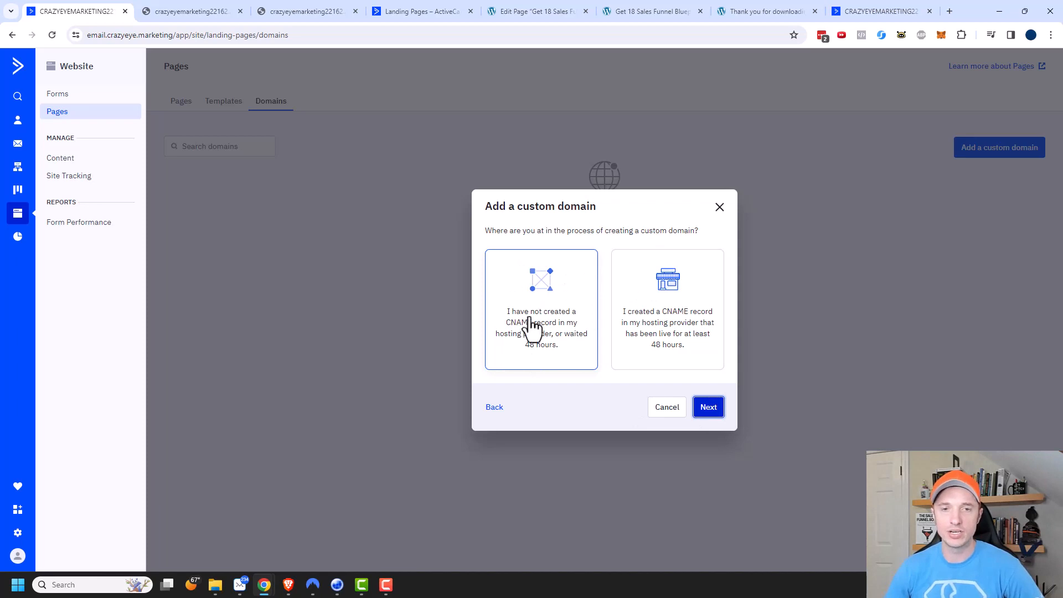
{"action": "left_click", "coordinate": [708, 409]}
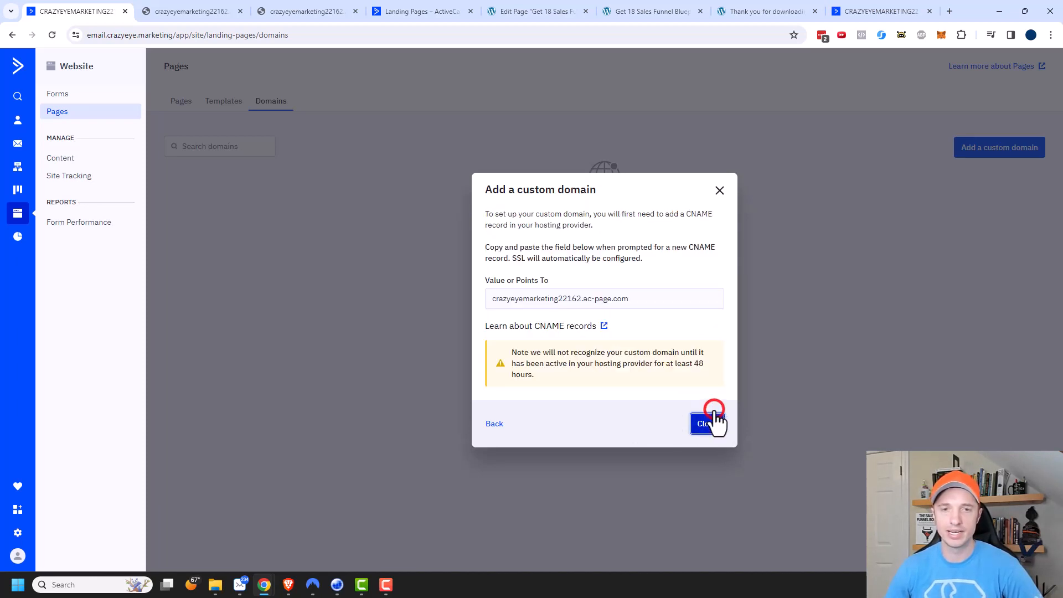
{"action": "left_click_drag", "start_coordinate": [636, 299], "coordinate": [493, 312]}
{"action": "right_click", "coordinate": [522, 301]}
{"action": "left_click", "coordinate": [544, 313]}
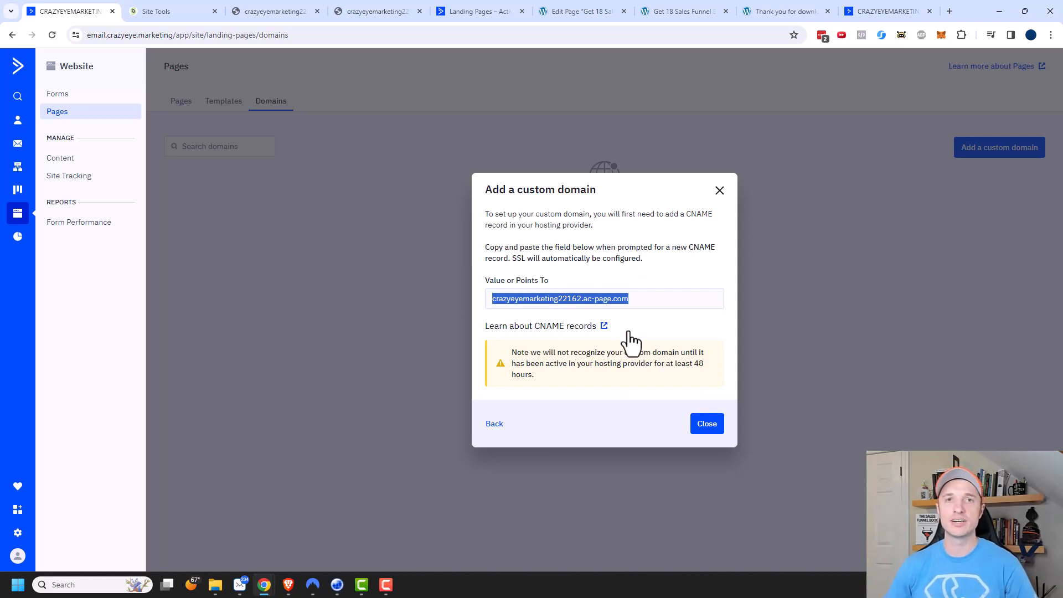
Switch to SiteGround's DNS Zone Editor and create a CNAME record named pages resolving to crazyeyemarketing22162.ac-page.com, with a 5 min TTL.
{"action": "left_click", "coordinate": [202, 11]}
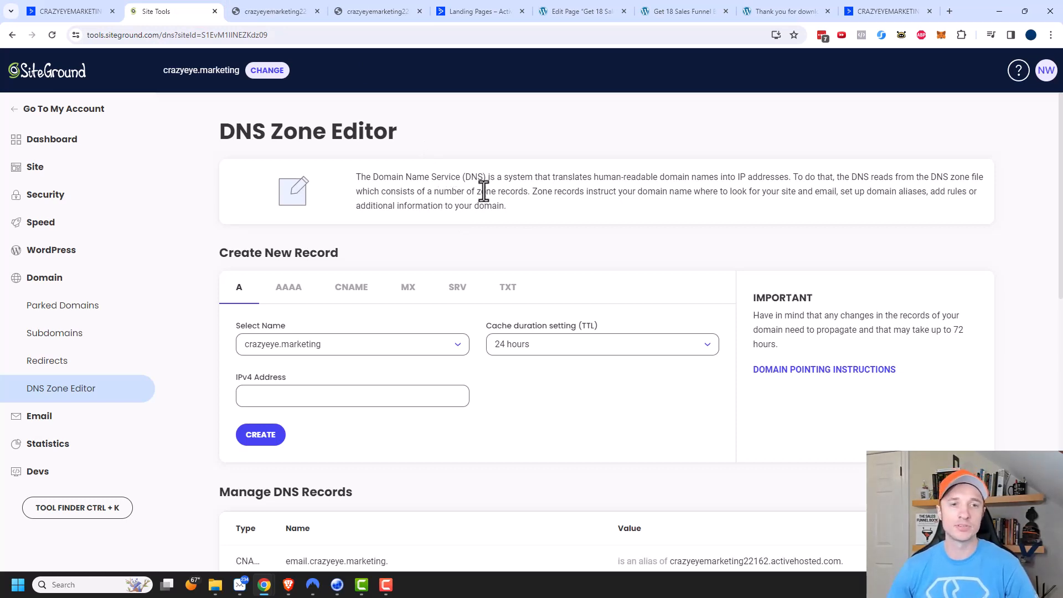
{"action": "left_click", "coordinate": [351, 293]}
{"action": "type", "text": "pages"}
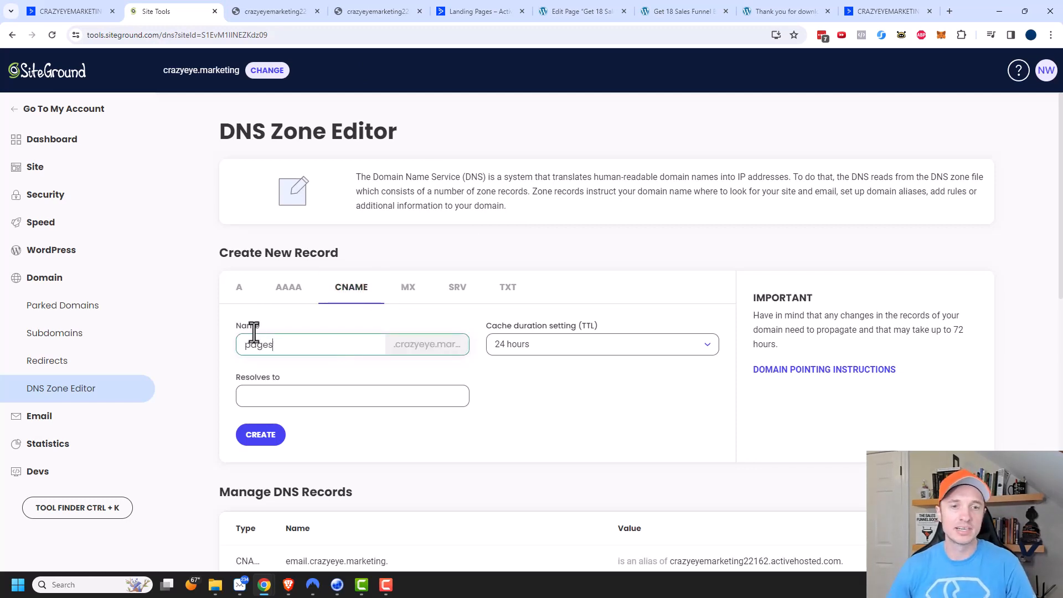
{"action": "left_click", "coordinate": [333, 398]}
{"action": "key", "text": "ctrl+v"}
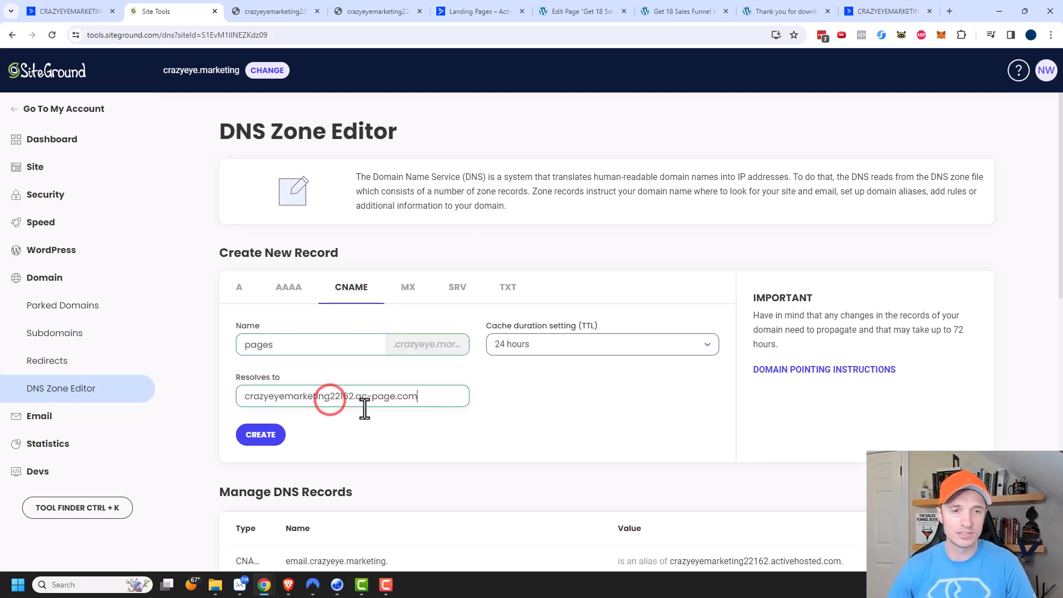
{"action": "left_click", "coordinate": [70, 11]}
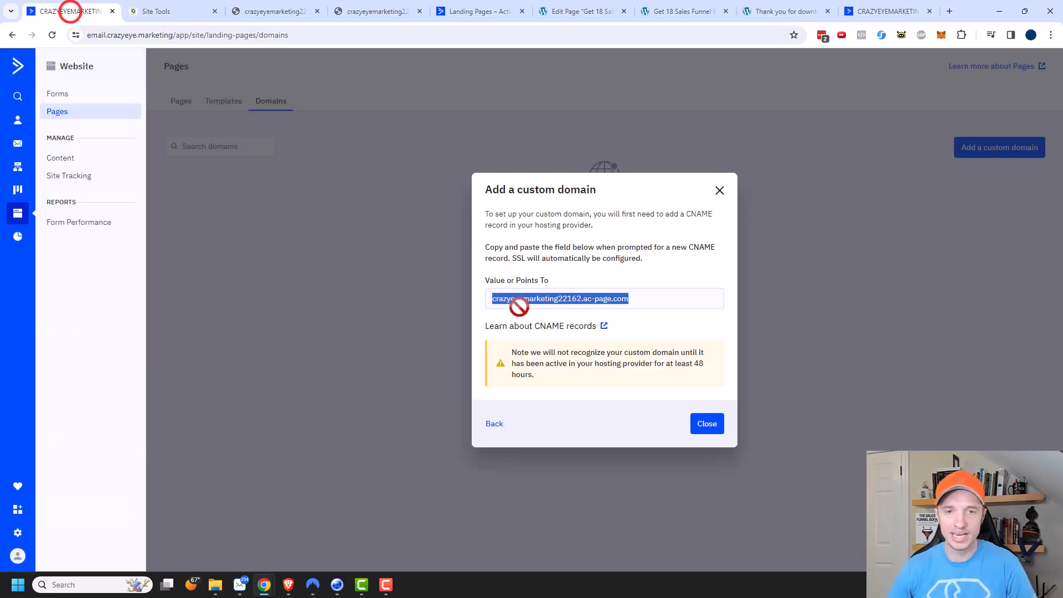
{"action": "left_click", "coordinate": [176, 12]}
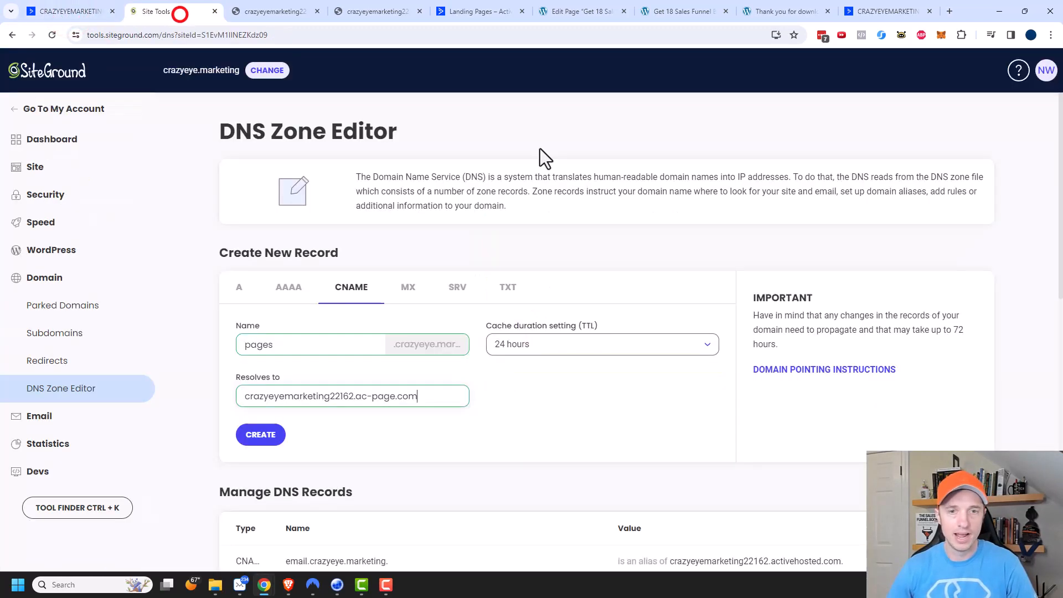
{"action": "left_click", "coordinate": [640, 351]}
{"action": "left_click", "coordinate": [560, 366]}
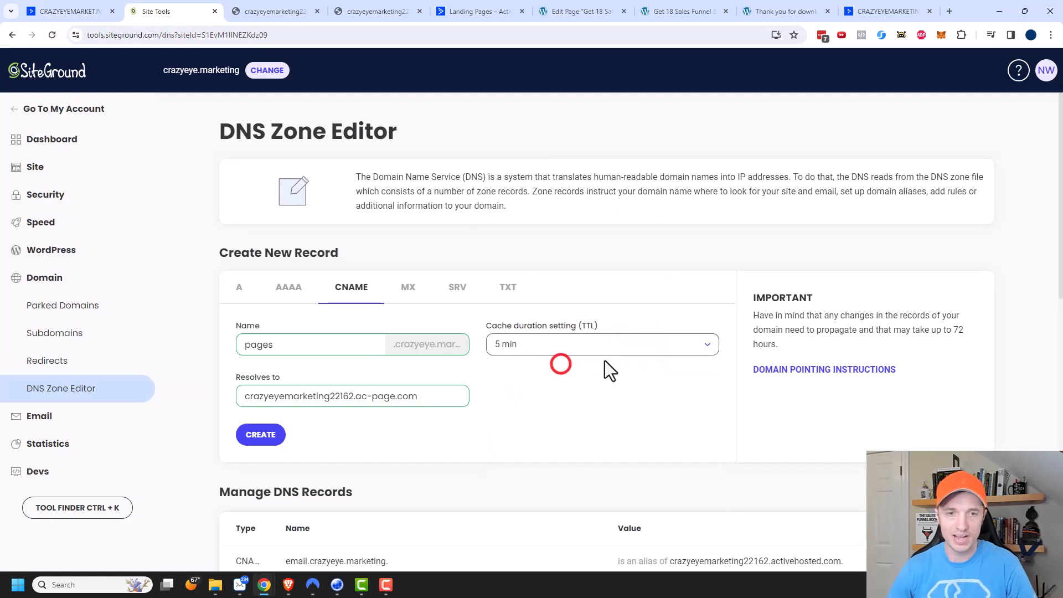
{"action": "left_click", "coordinate": [261, 435]}
Return to ActiveCampaign and add the custom domain pages.crazyeye.marketing, choosing the option that the CNAME record is already live.
{"action": "key", "text": "ctrl+1"}
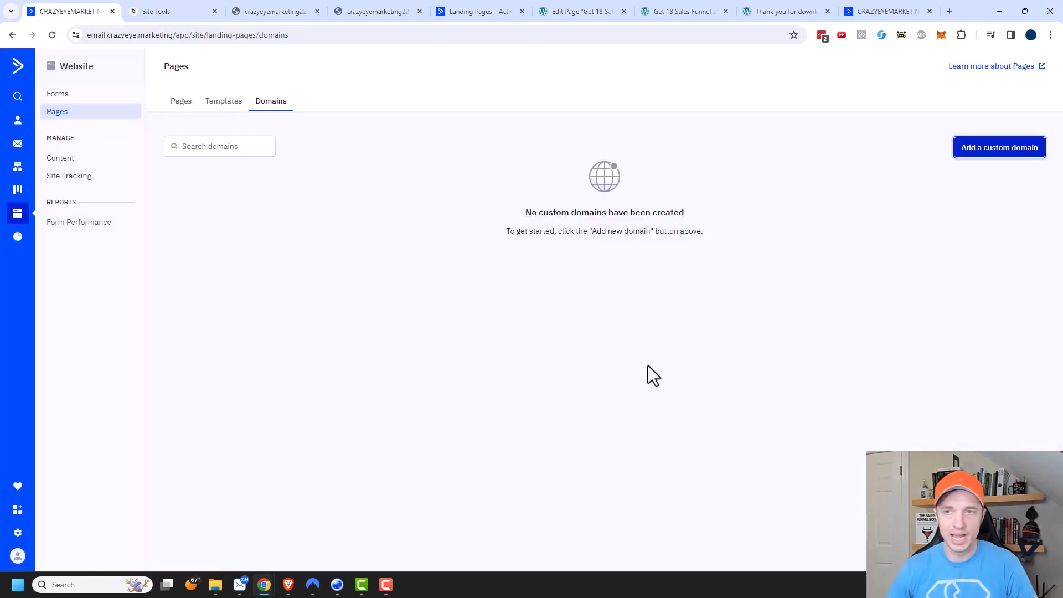
{"action": "left_click", "coordinate": [993, 154]}
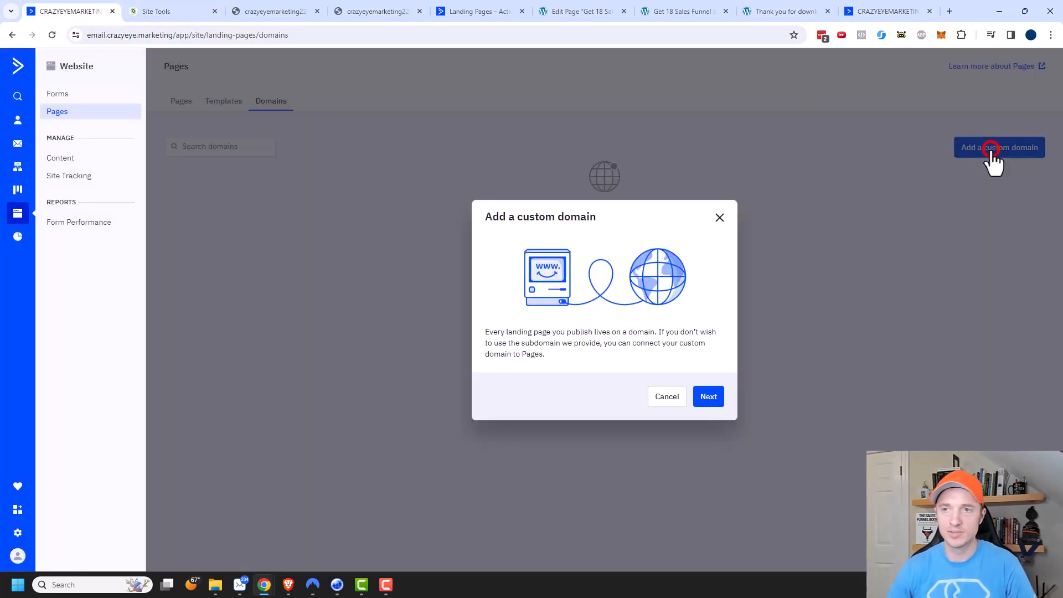
{"action": "left_click", "coordinate": [711, 404]}
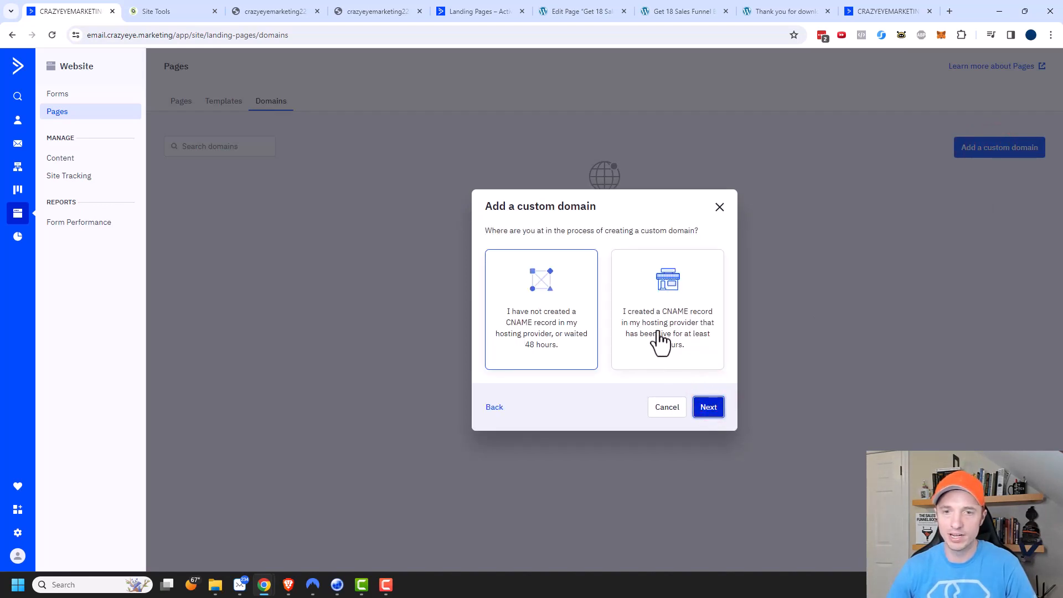
{"action": "left_click", "coordinate": [675, 358]}
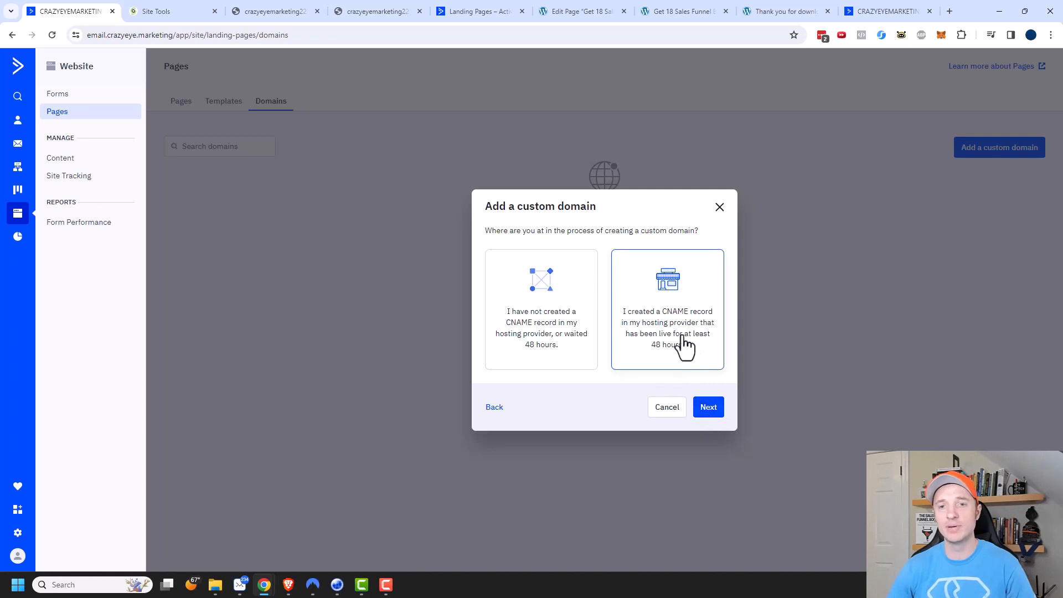
{"action": "left_click", "coordinate": [710, 408]}
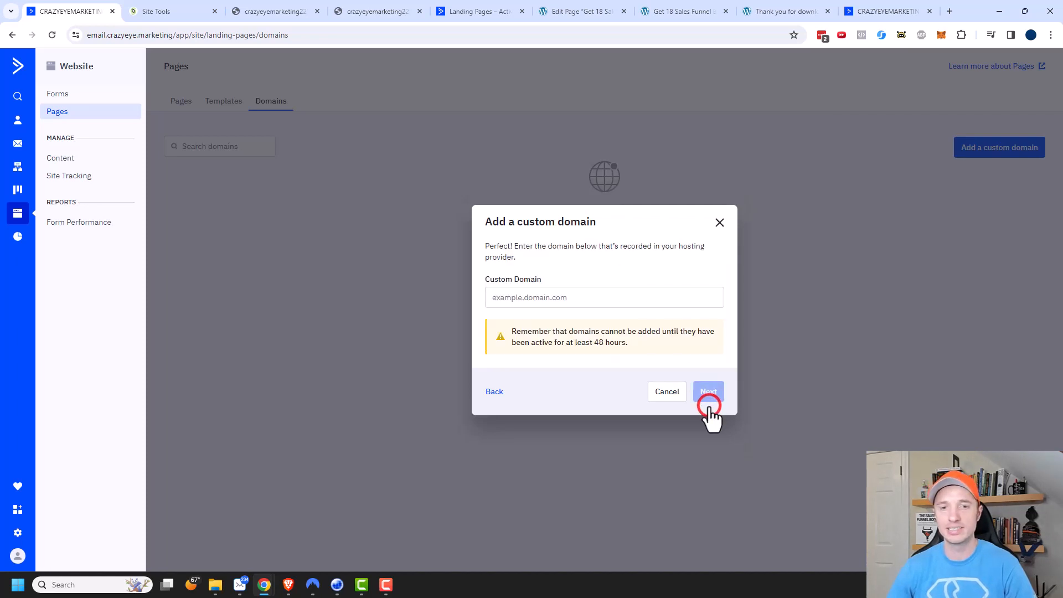
{"action": "left_click", "coordinate": [581, 294]}
{"action": "type", "text": "pag"}
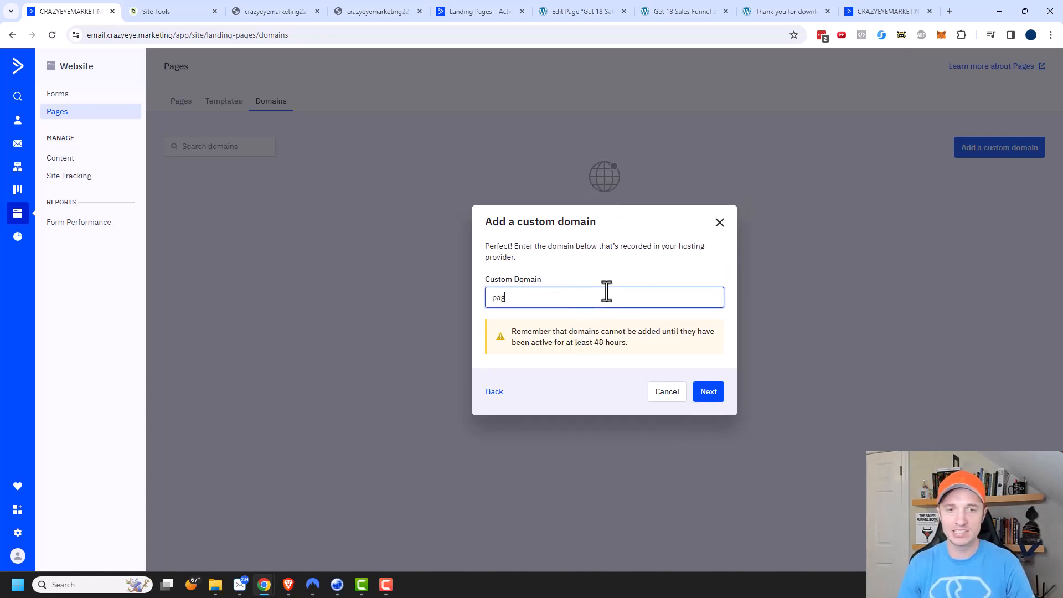
{"action": "type", "text": "es.crazyeye.marketing"}
{"action": "left_click", "coordinate": [708, 392]}
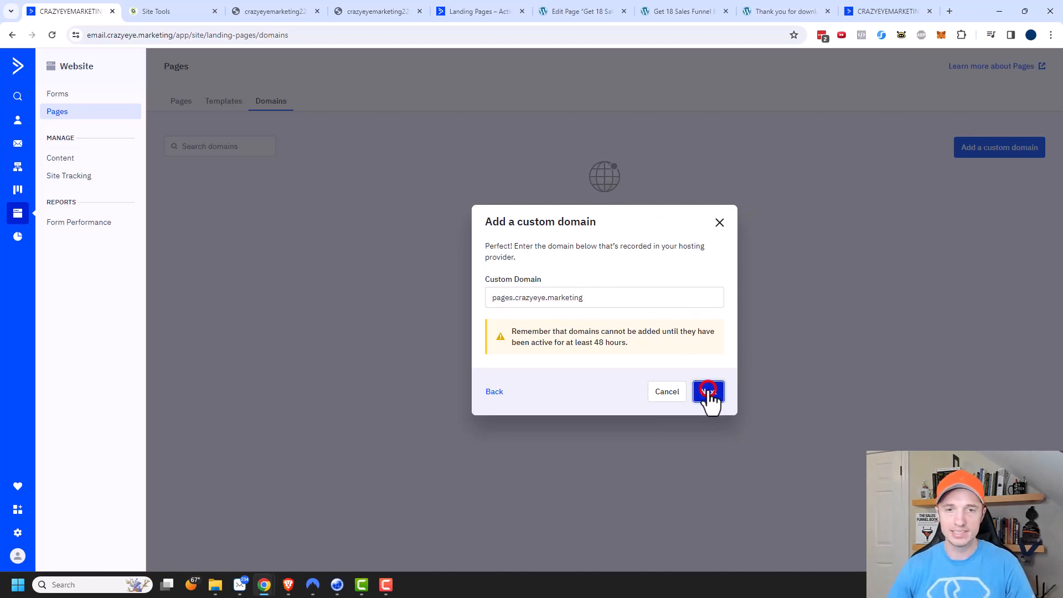
{"action": "left_click", "coordinate": [706, 362]}
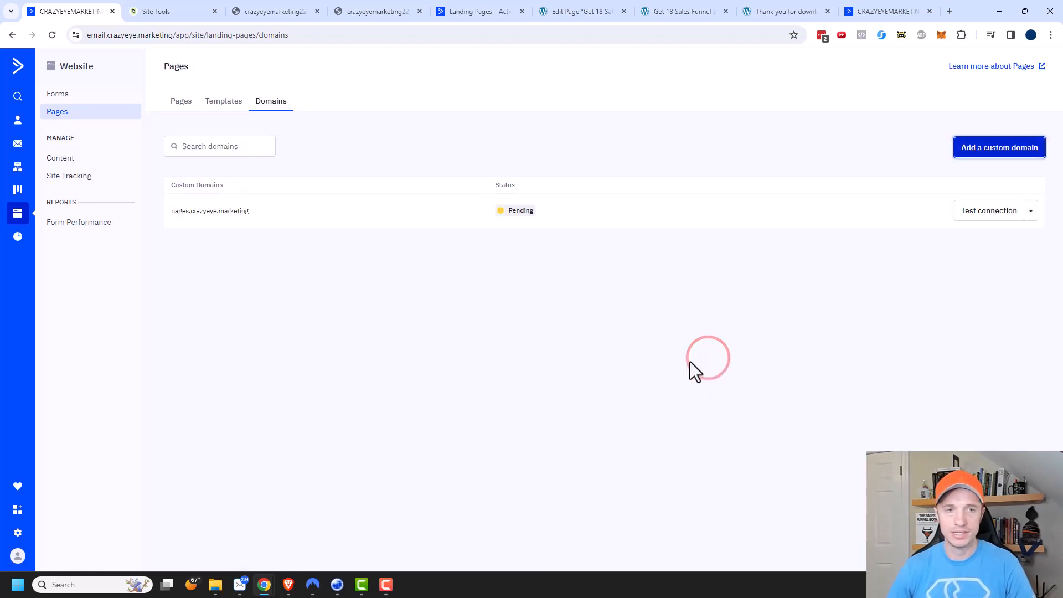
Test the connection of the pages.crazyeye.marketing domain and view its additional actions.
{"action": "left_click", "coordinate": [975, 218]}
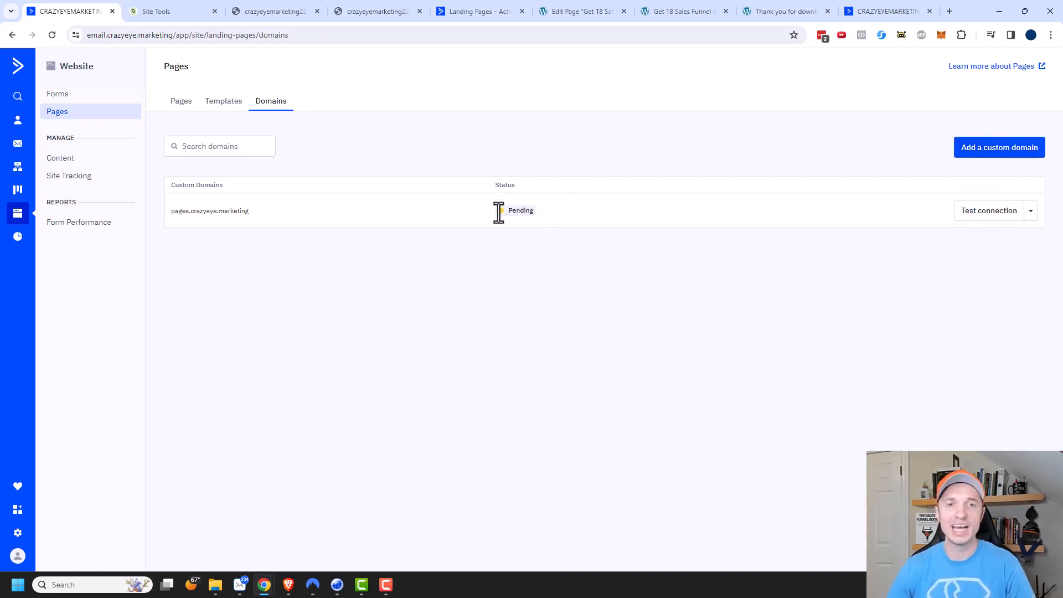
{"action": "left_click", "coordinate": [1033, 211]}
{"action": "left_click", "coordinate": [826, 256]}
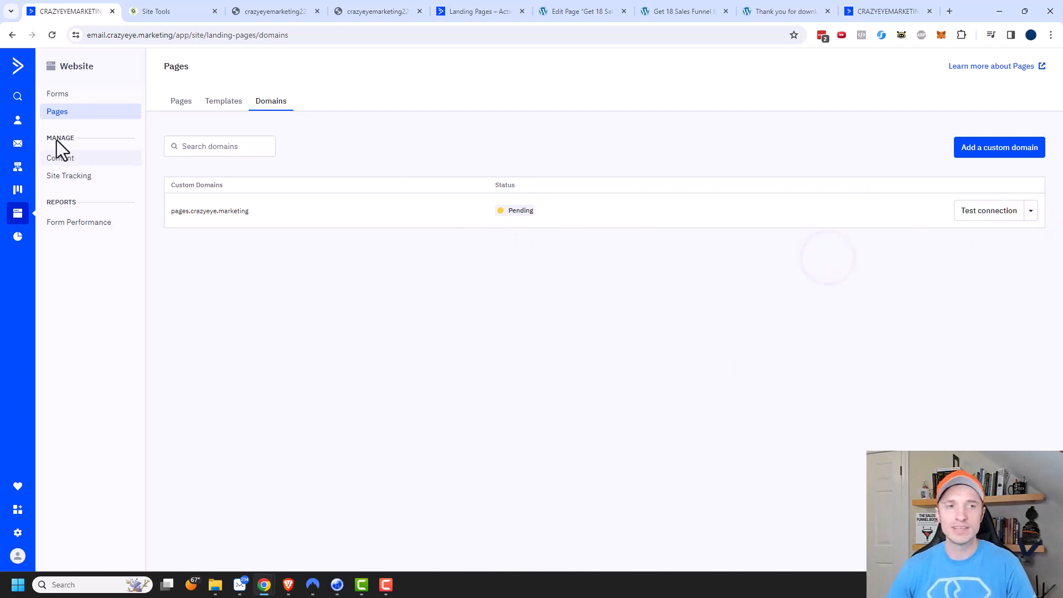
Examine the domain and URL settings of the Free Sales Funnels page, and close them without saving.
{"action": "left_click", "coordinate": [187, 109]}
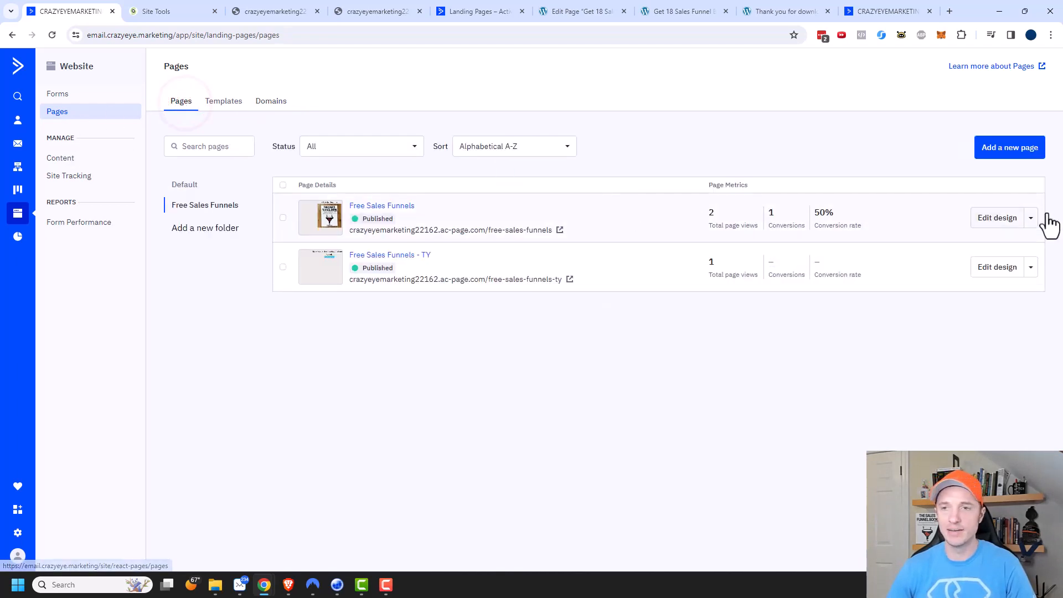
{"action": "left_click", "coordinate": [1031, 220]}
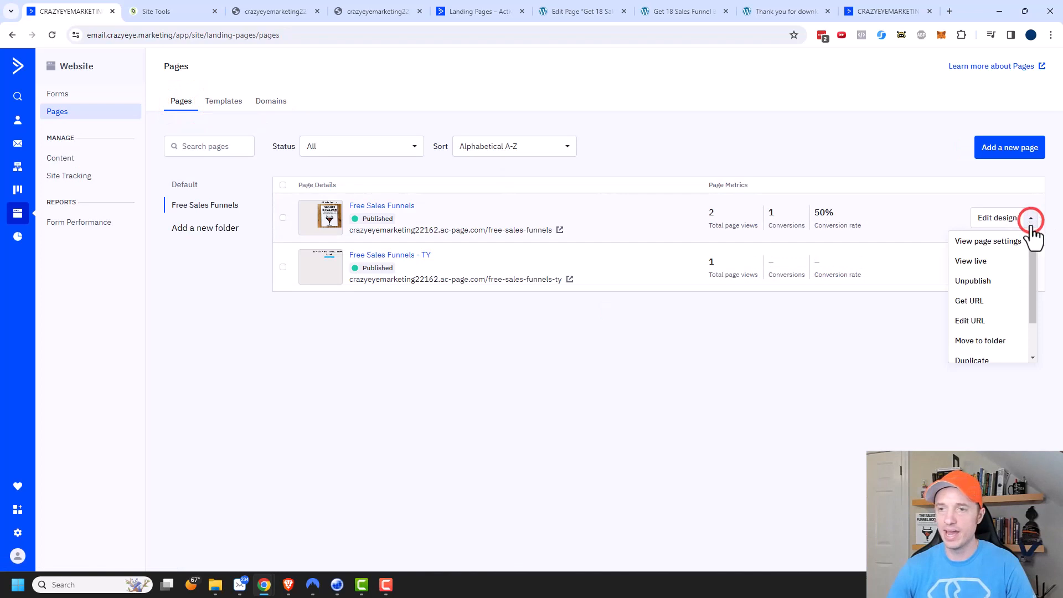
{"action": "left_click", "coordinate": [979, 319]}
{"action": "left_click", "coordinate": [579, 295]}
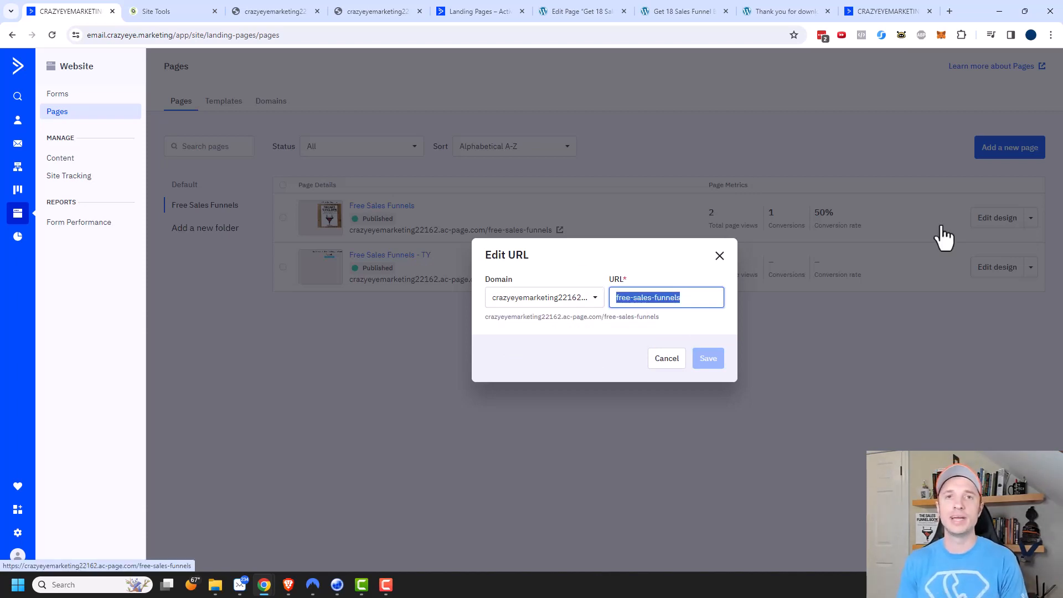
{"action": "left_click", "coordinate": [720, 256]}
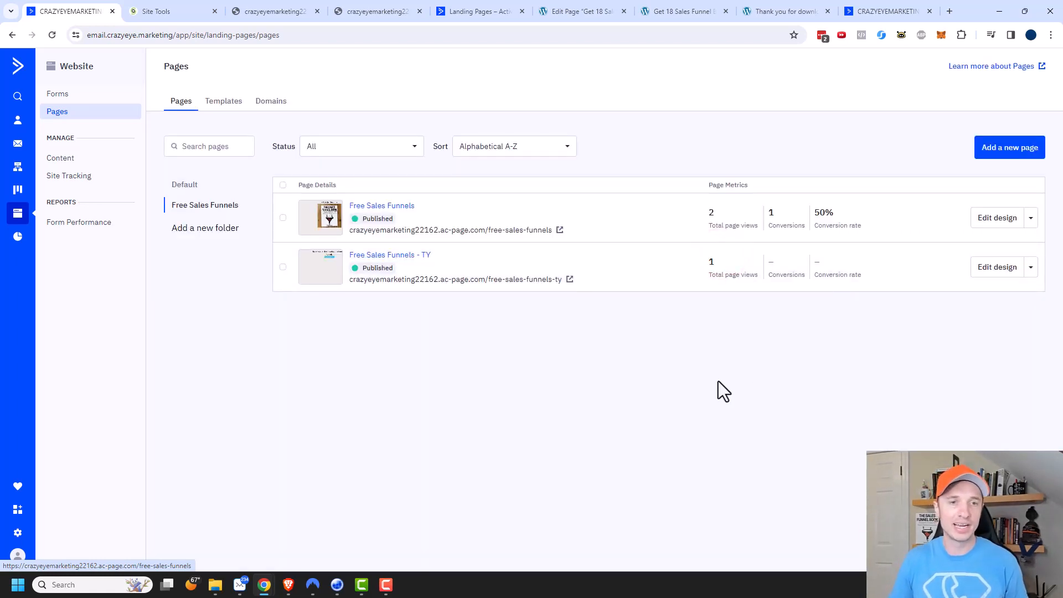